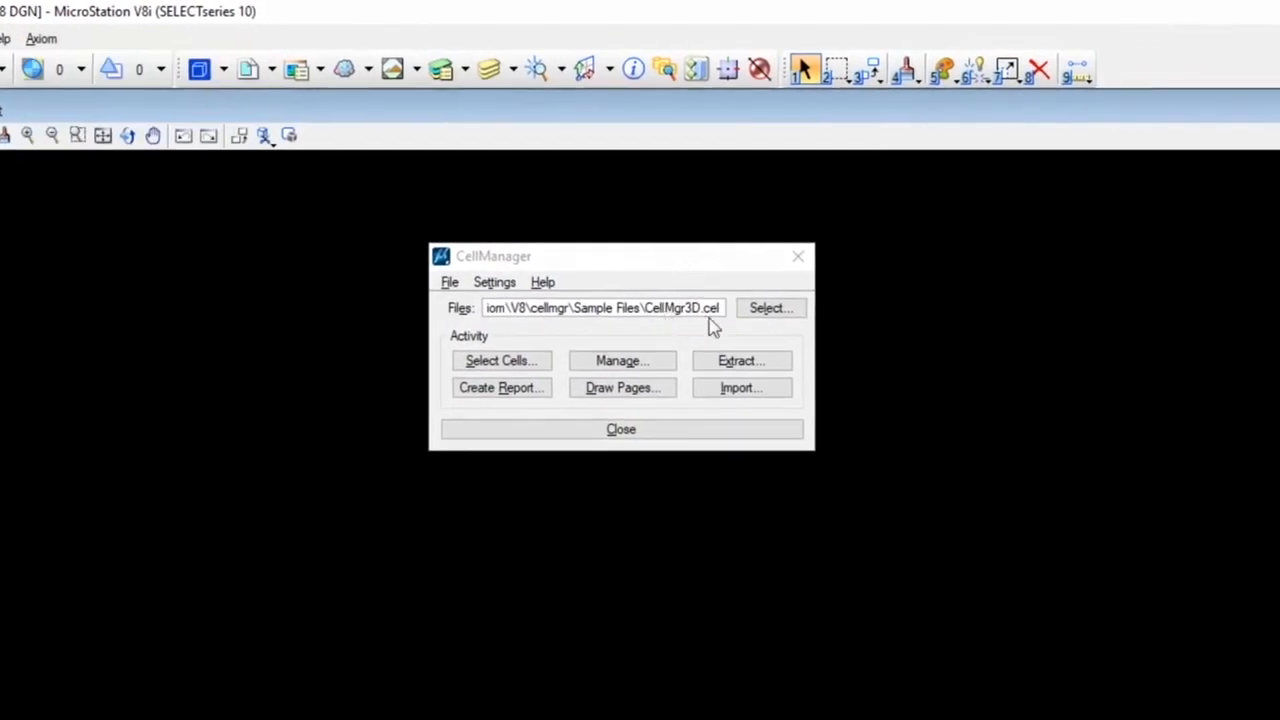
# Add the cell library CellMgr2D.cel from the Sample Files folder to the list of files to process.
pyautogui.click(784, 320)
pyautogui.click(775, 318)
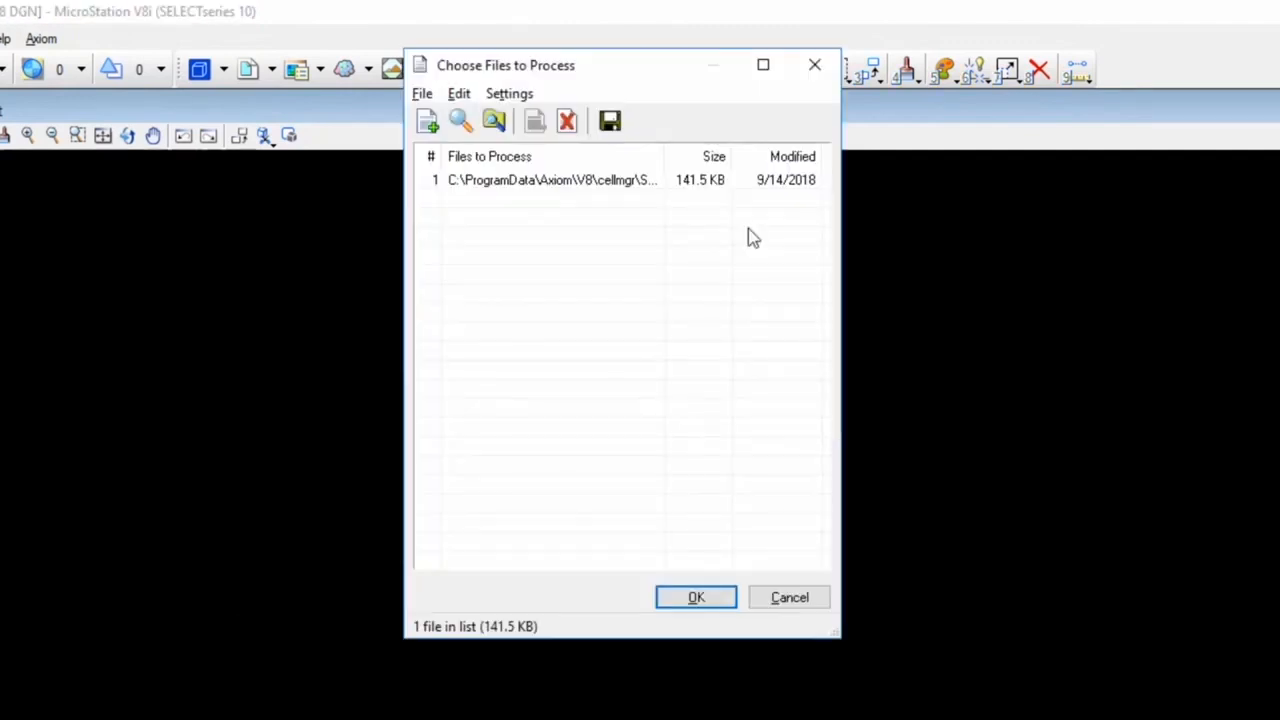
pyautogui.moveTo(657, 66); pyautogui.dragTo(600, 231)
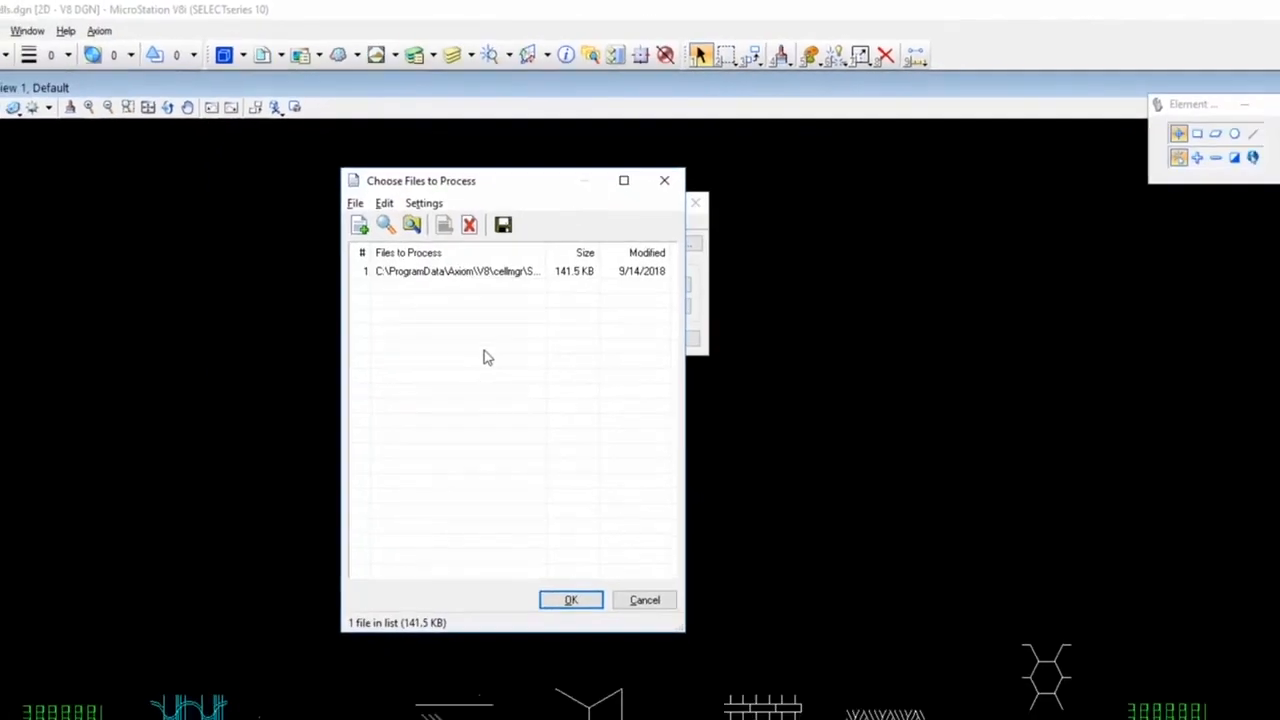
pyautogui.rightClick(484, 350)
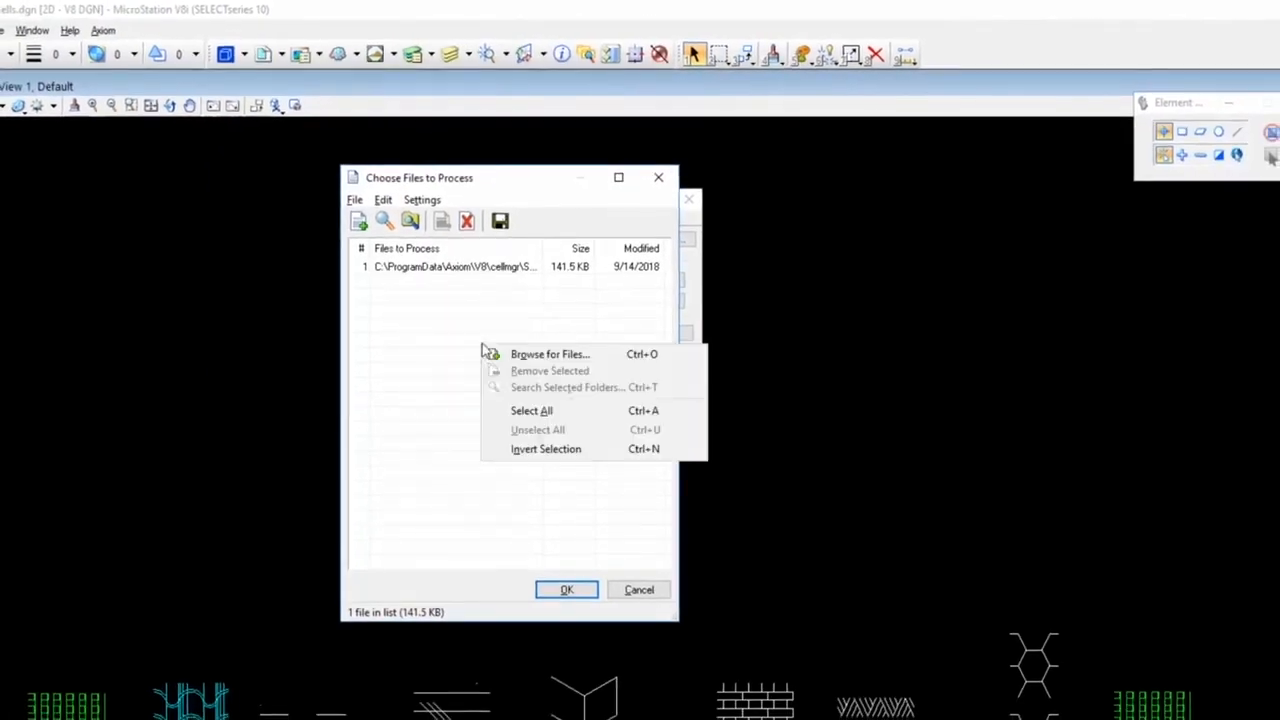
pyautogui.click(540, 354)
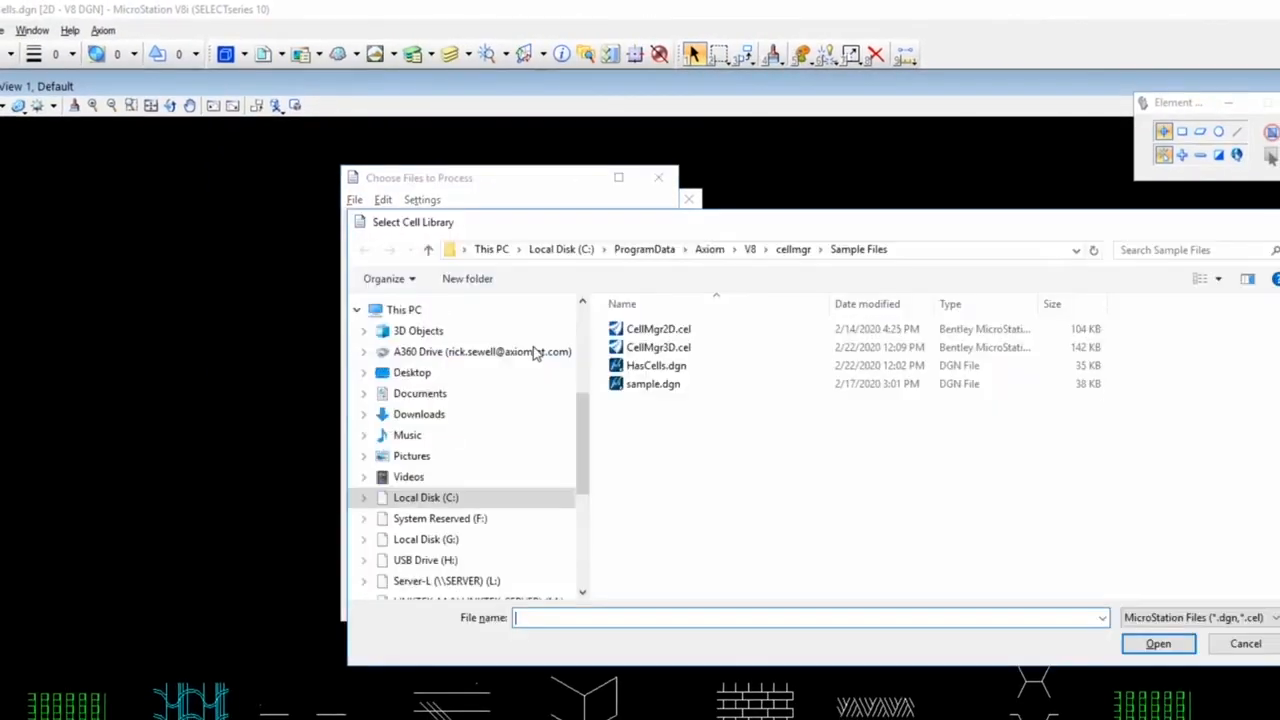
pyautogui.click(670, 330)
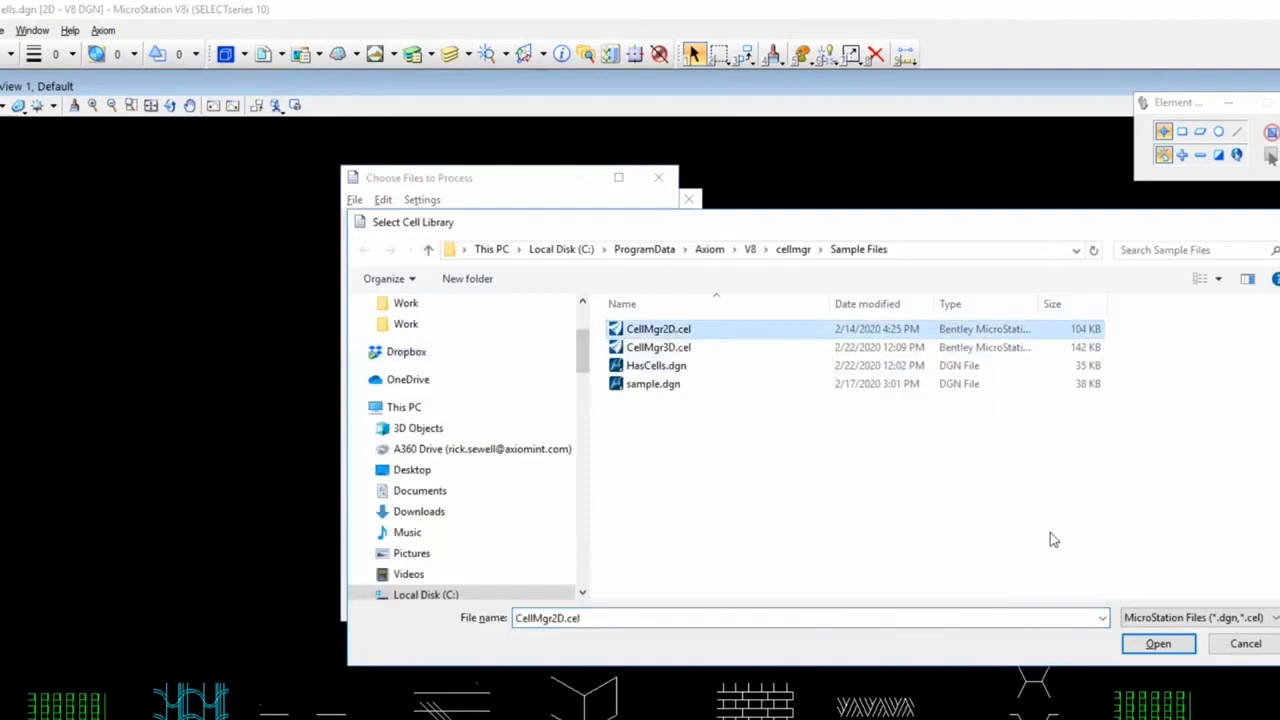
pyautogui.click(1158, 643)
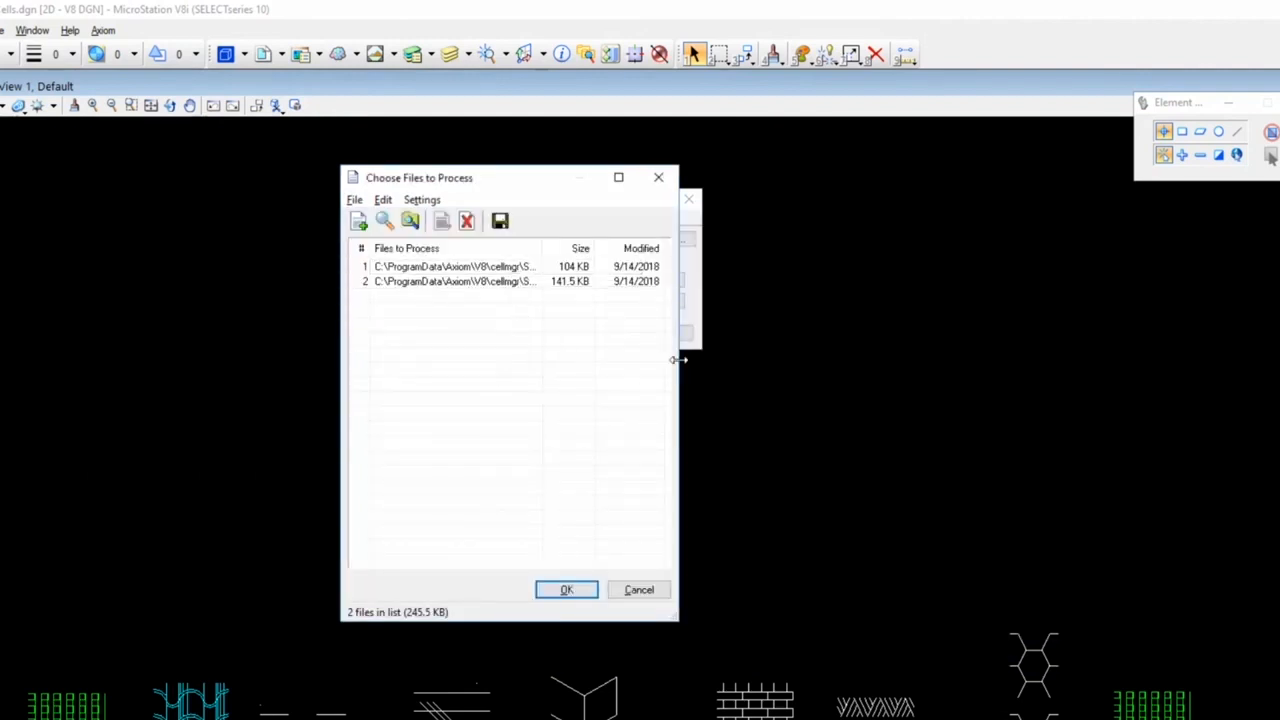
pyautogui.moveTo(678, 360); pyautogui.dragTo(920, 388)
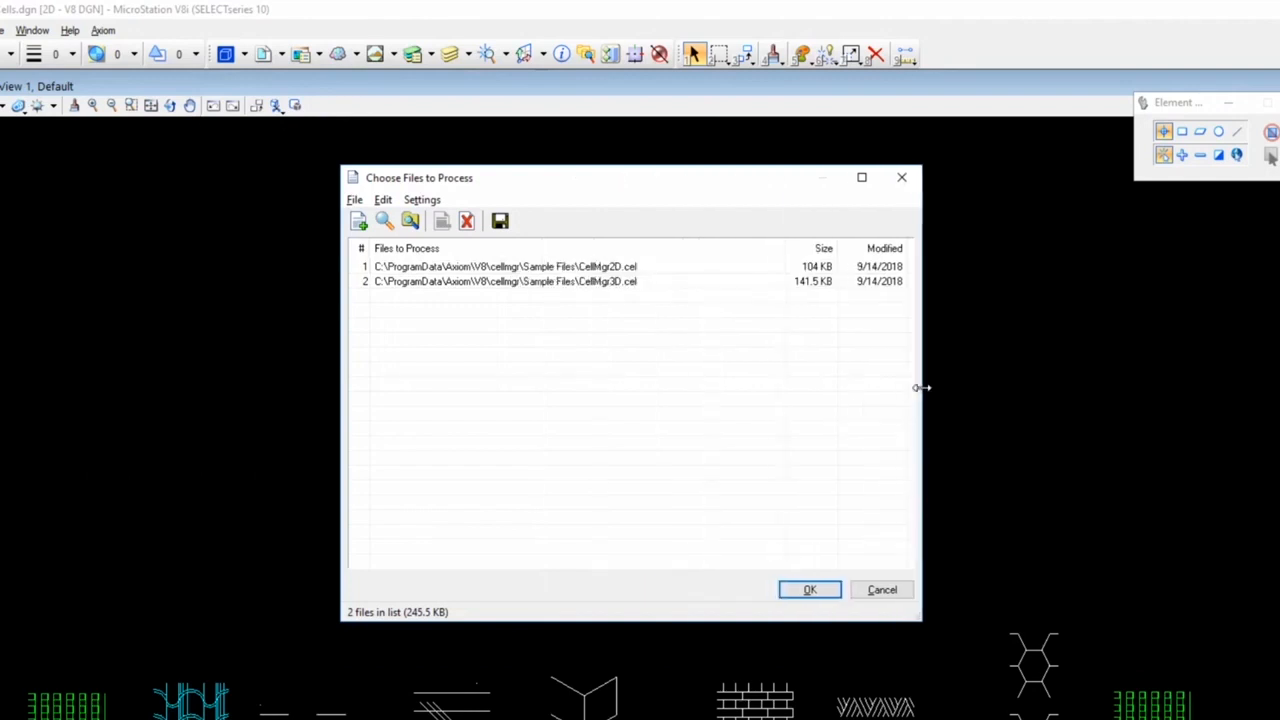
# Remove CellMgr2D.cel from the files to process and accept the list with CellMgr3D.cel.
pyautogui.click(582, 269)
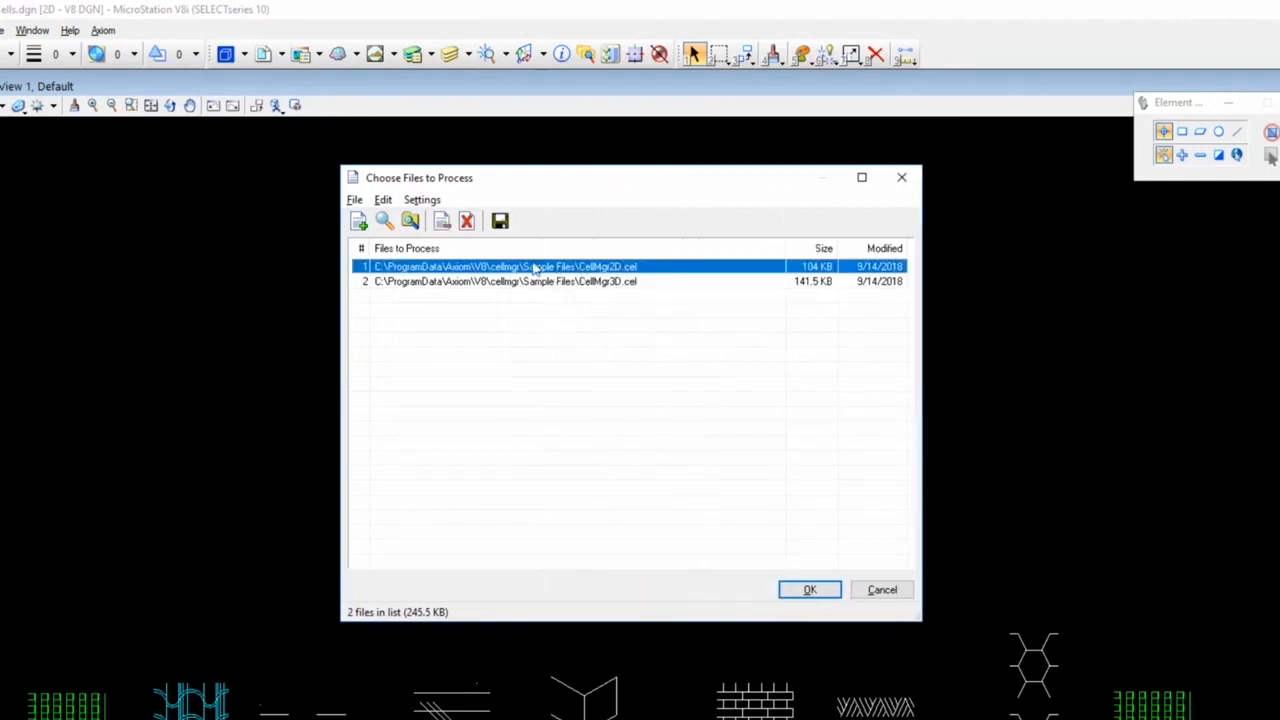
pyautogui.click(441, 220)
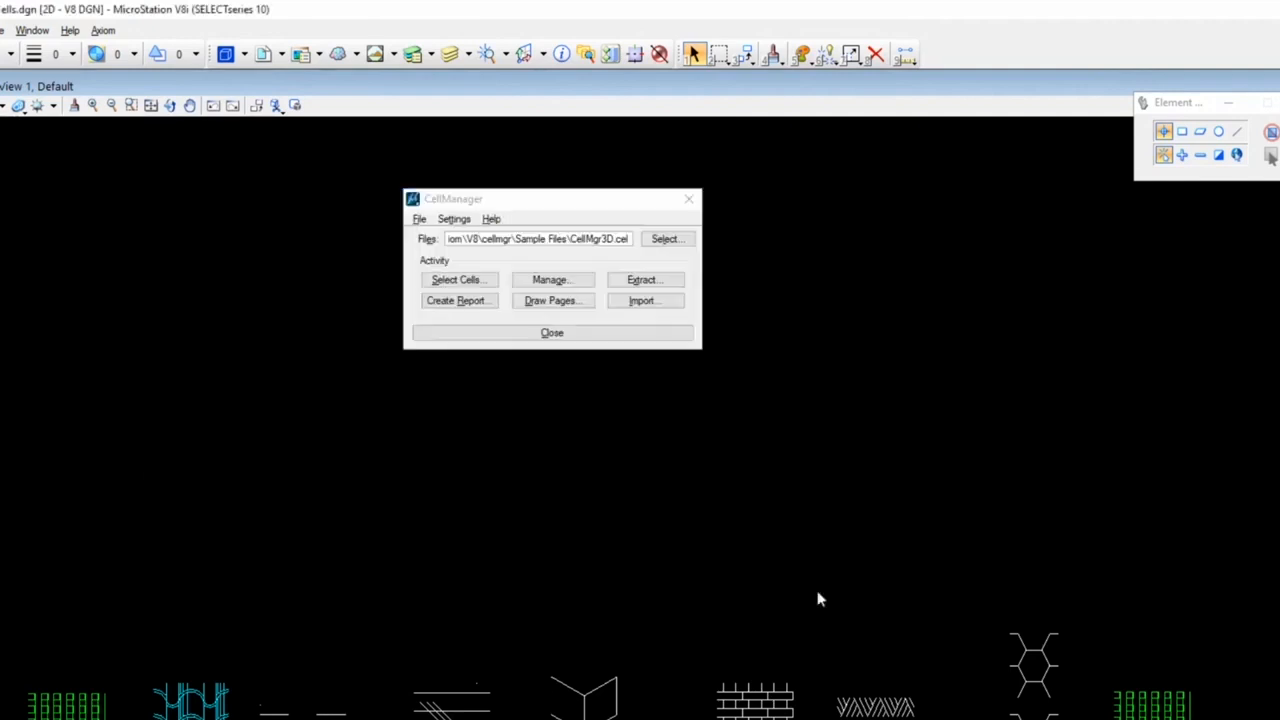
pyautogui.click(810, 589)
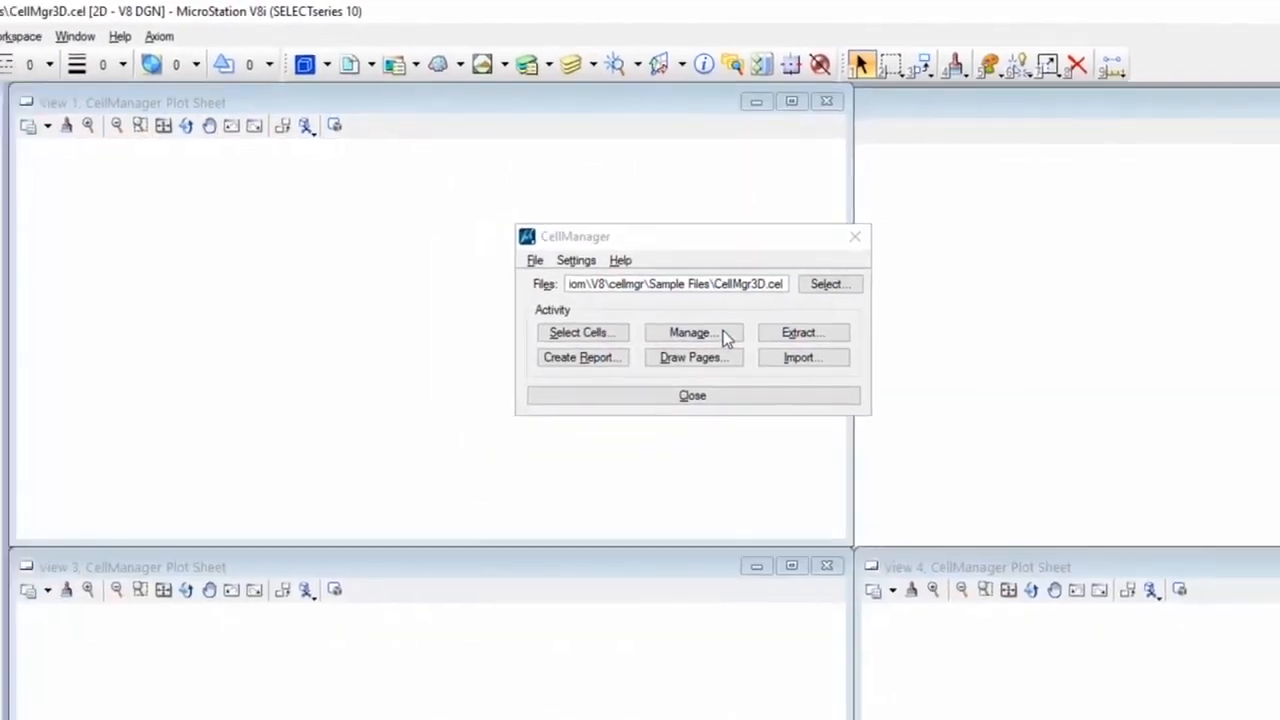
# Open the CellMgr3D.cel library for managing and examine the 3DCUBE cell's graphic preview and model details.
pyautogui.click(660, 362)
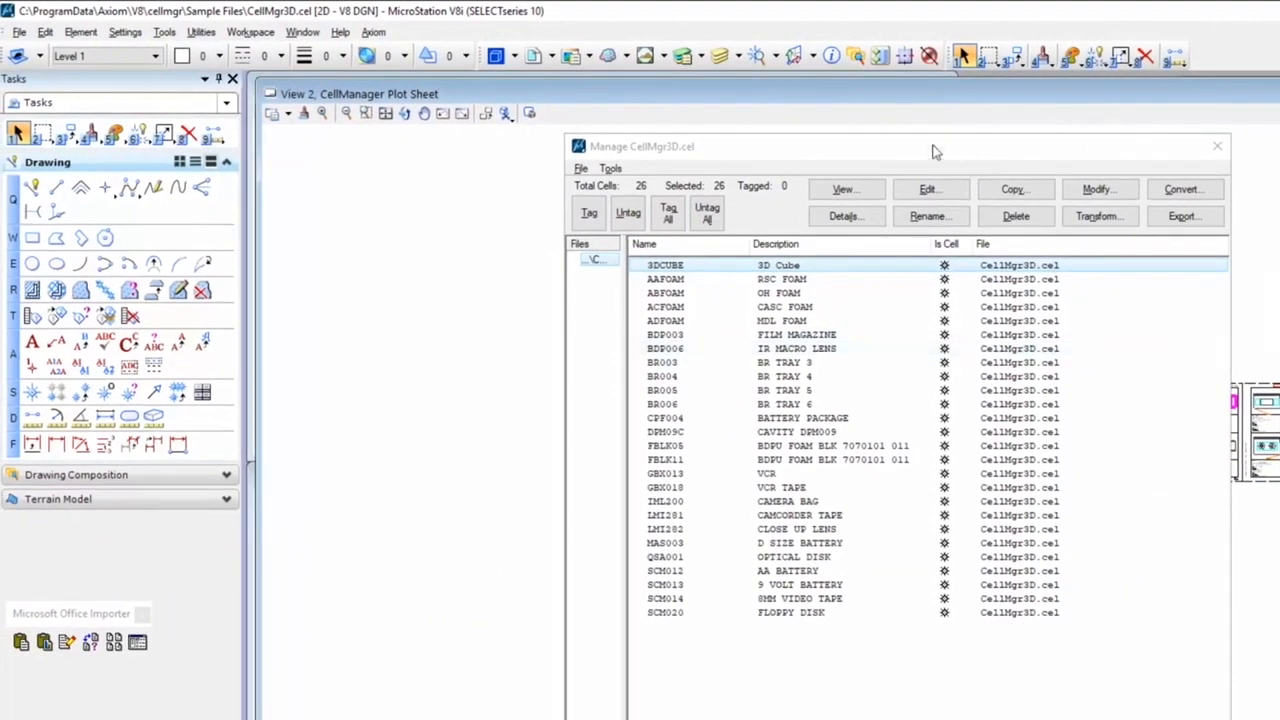
pyautogui.click(932, 151)
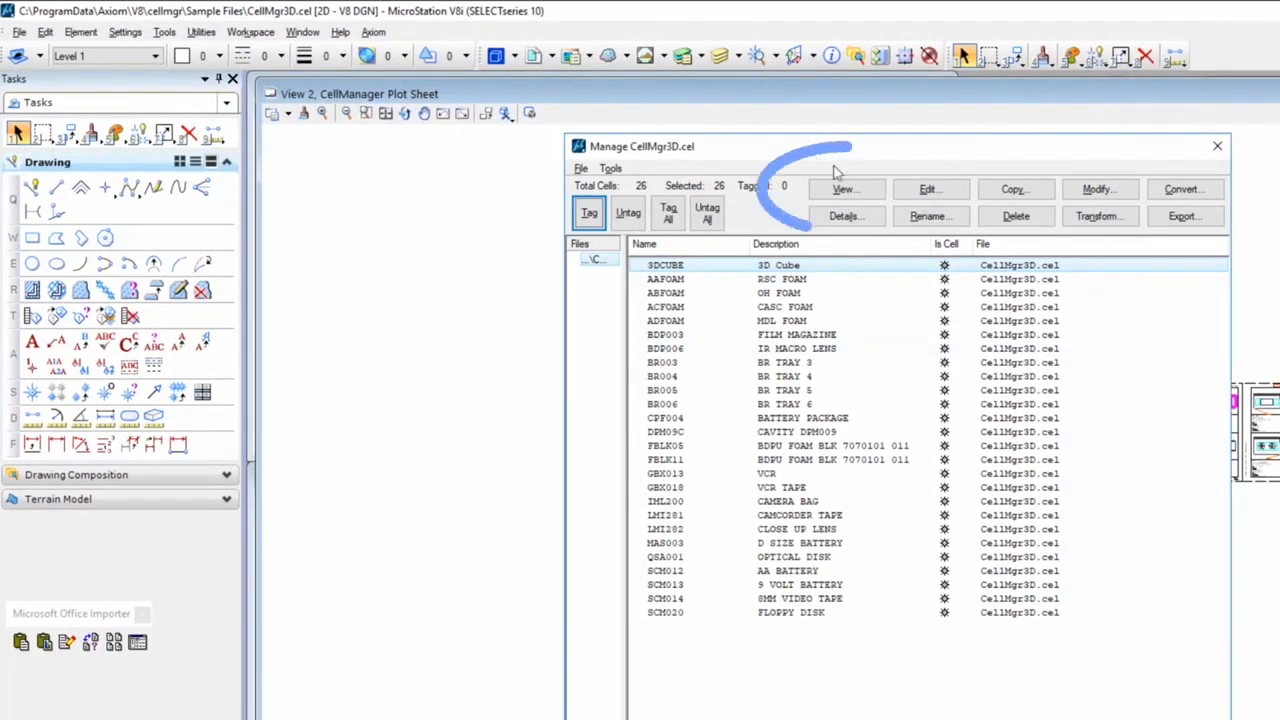
pyautogui.click(869, 195)
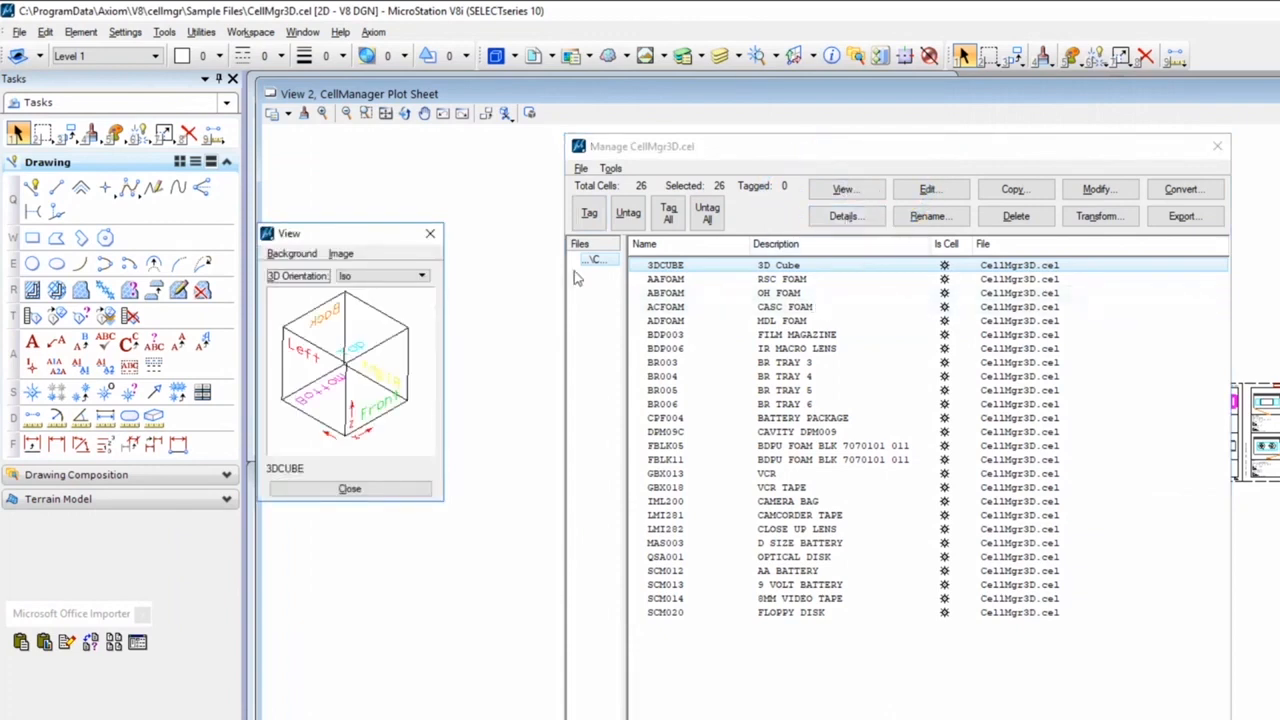
pyautogui.click(430, 233)
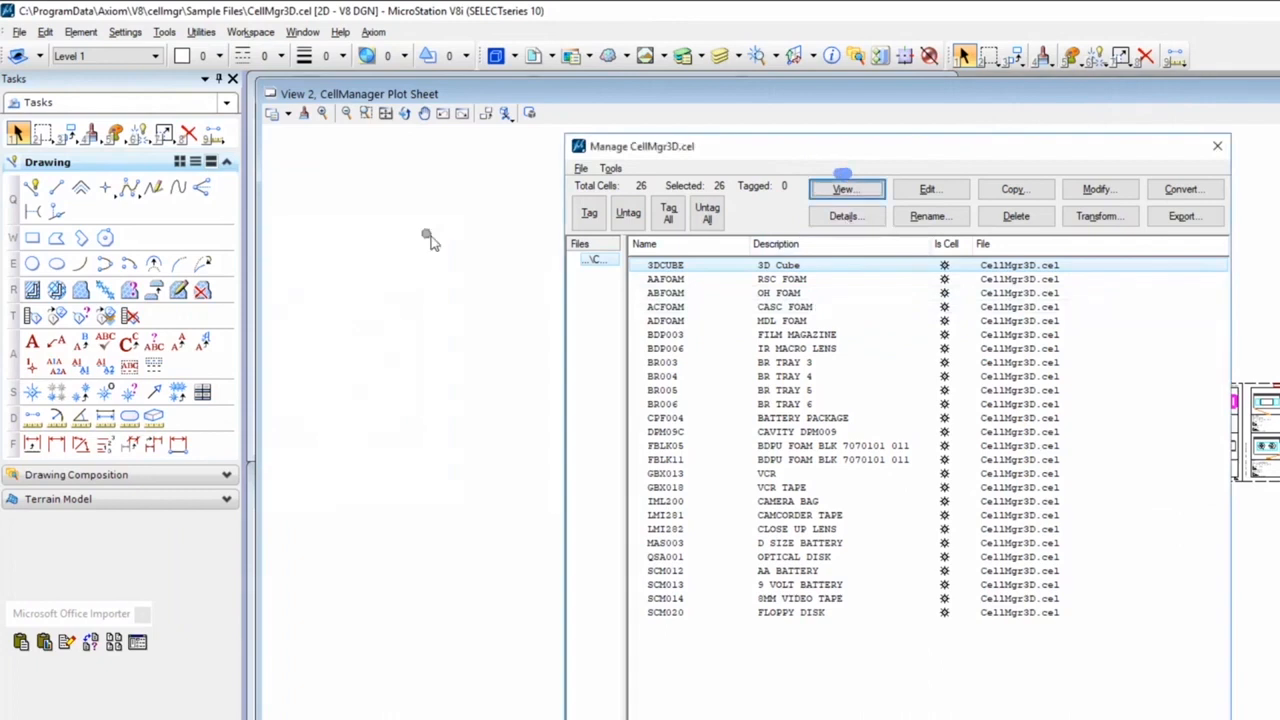
pyautogui.click(871, 218)
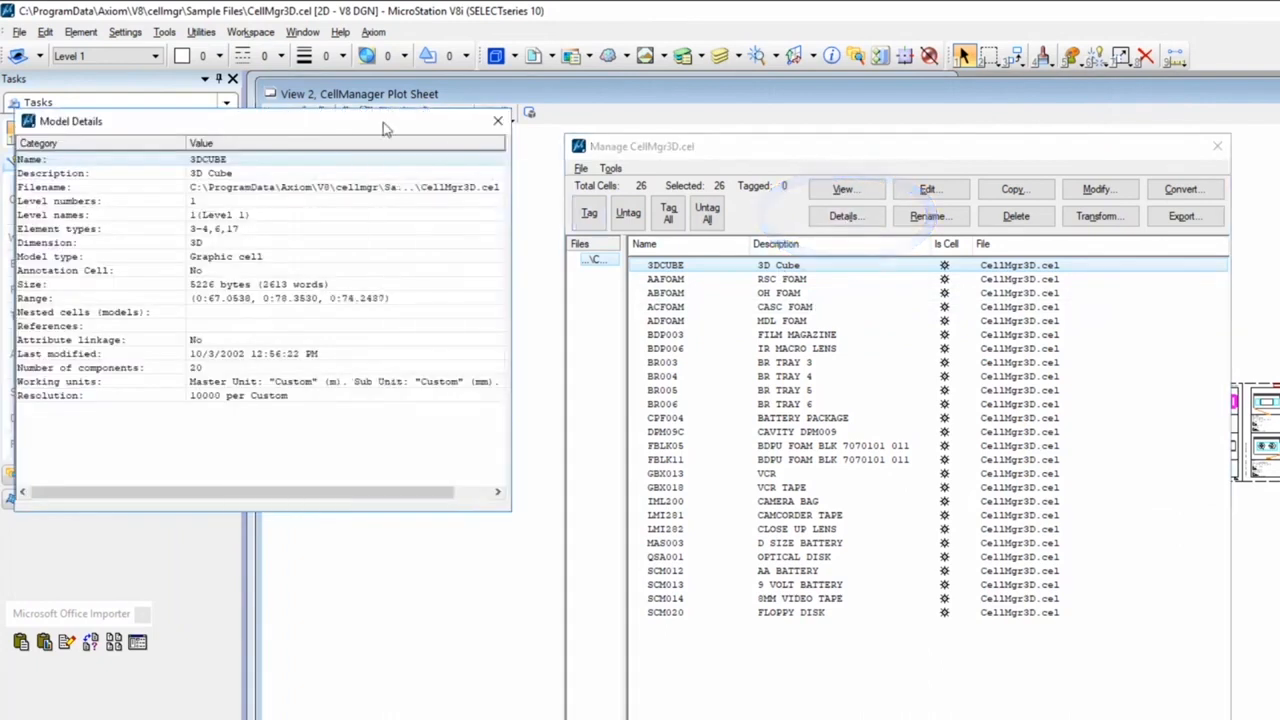
pyautogui.click(497, 125)
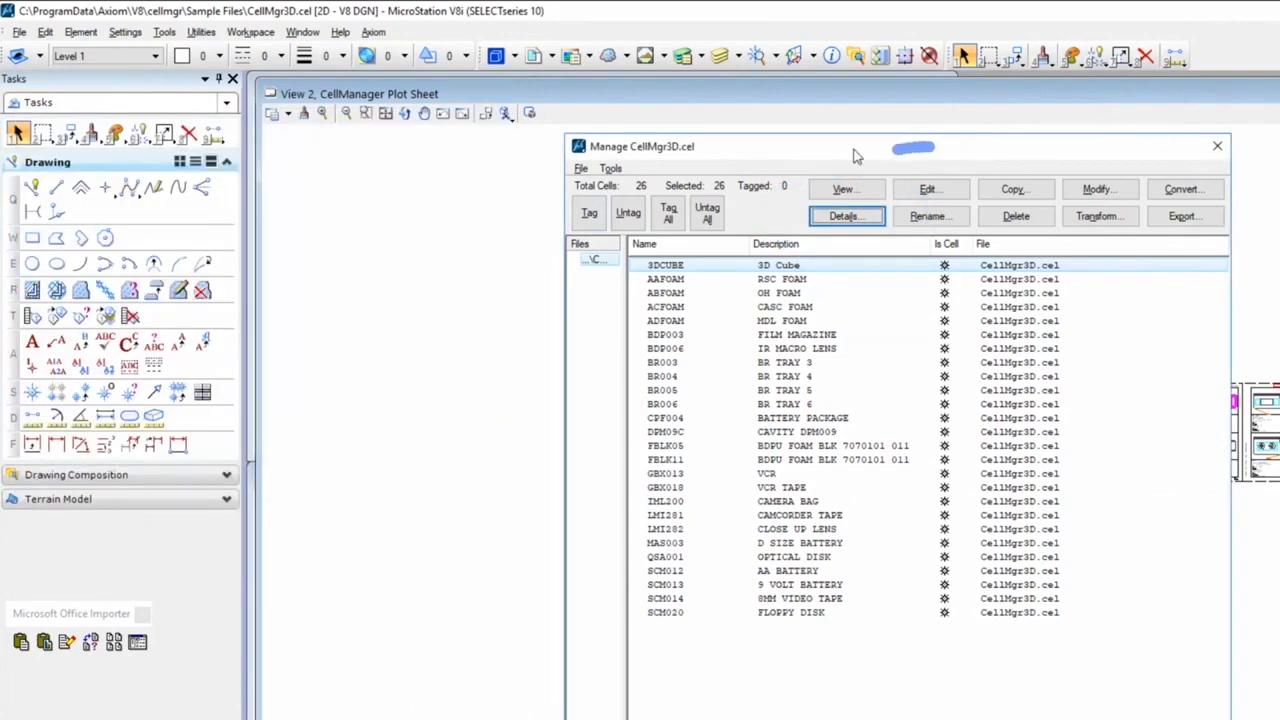
# Open the 3DCUBE cell for editing, return to the cell list, and look at the cell's rename options.
pyautogui.click(927, 189)
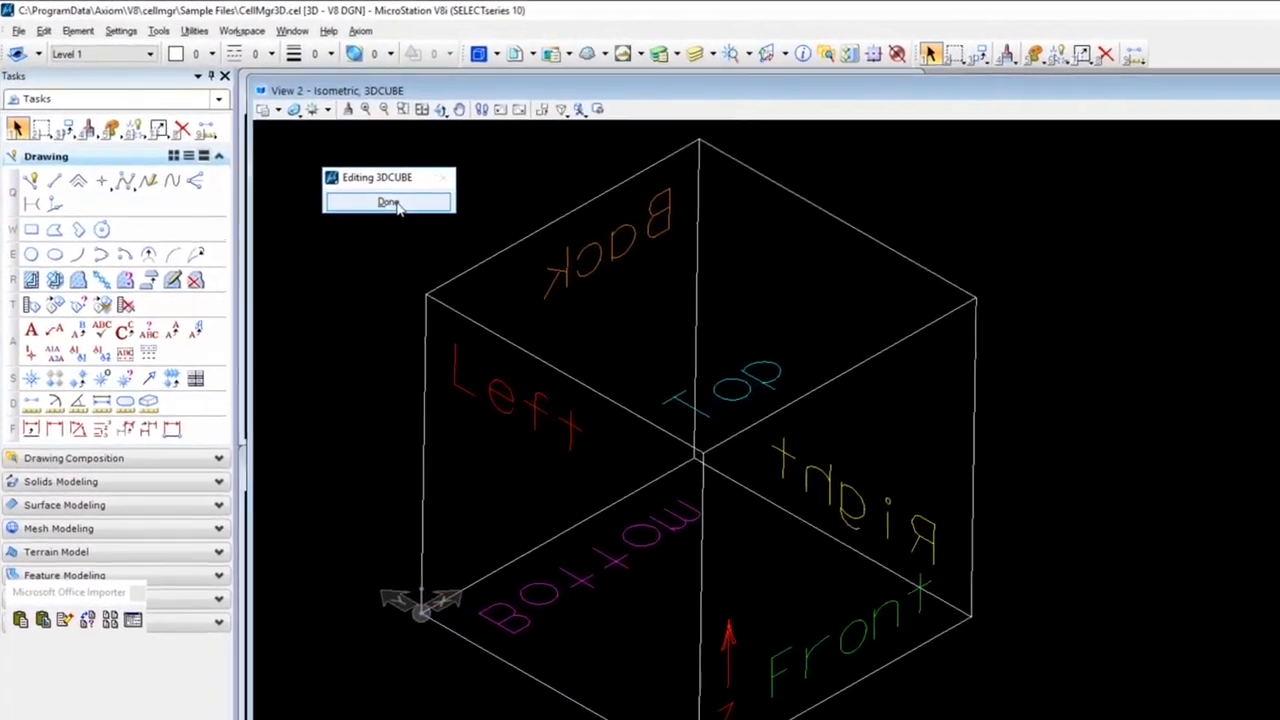
pyautogui.click(397, 204)
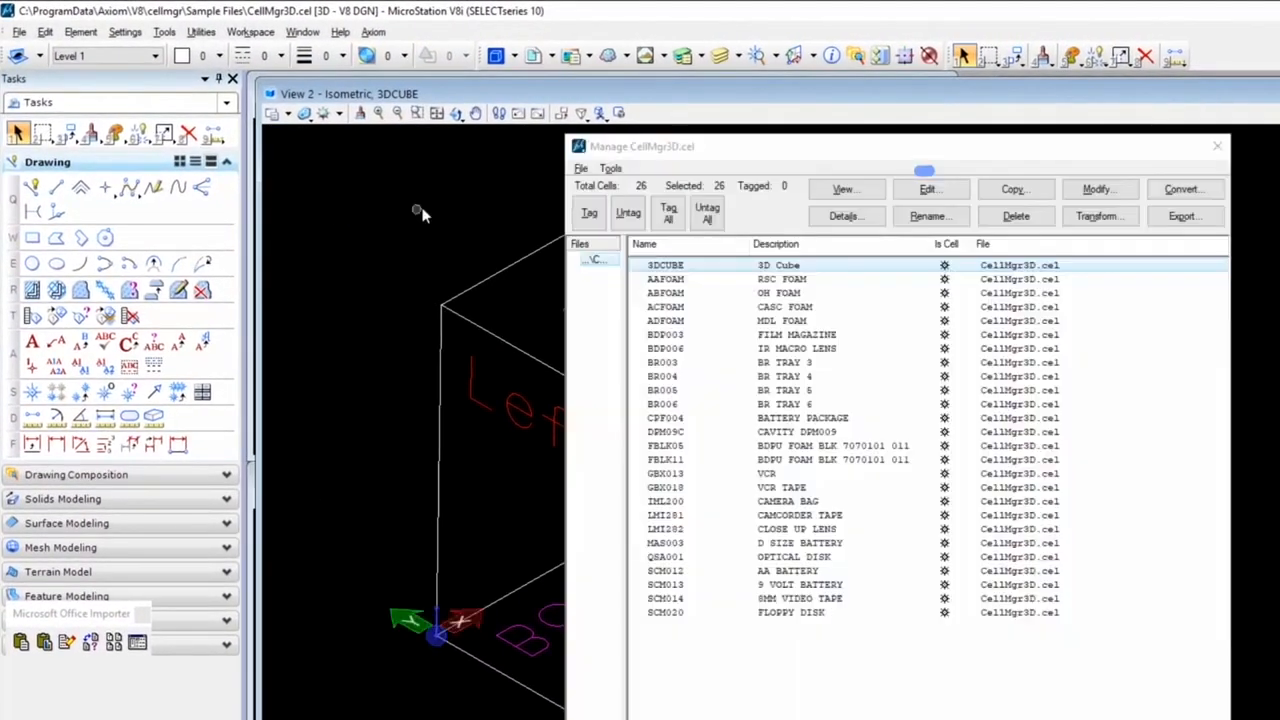
pyautogui.click(952, 217)
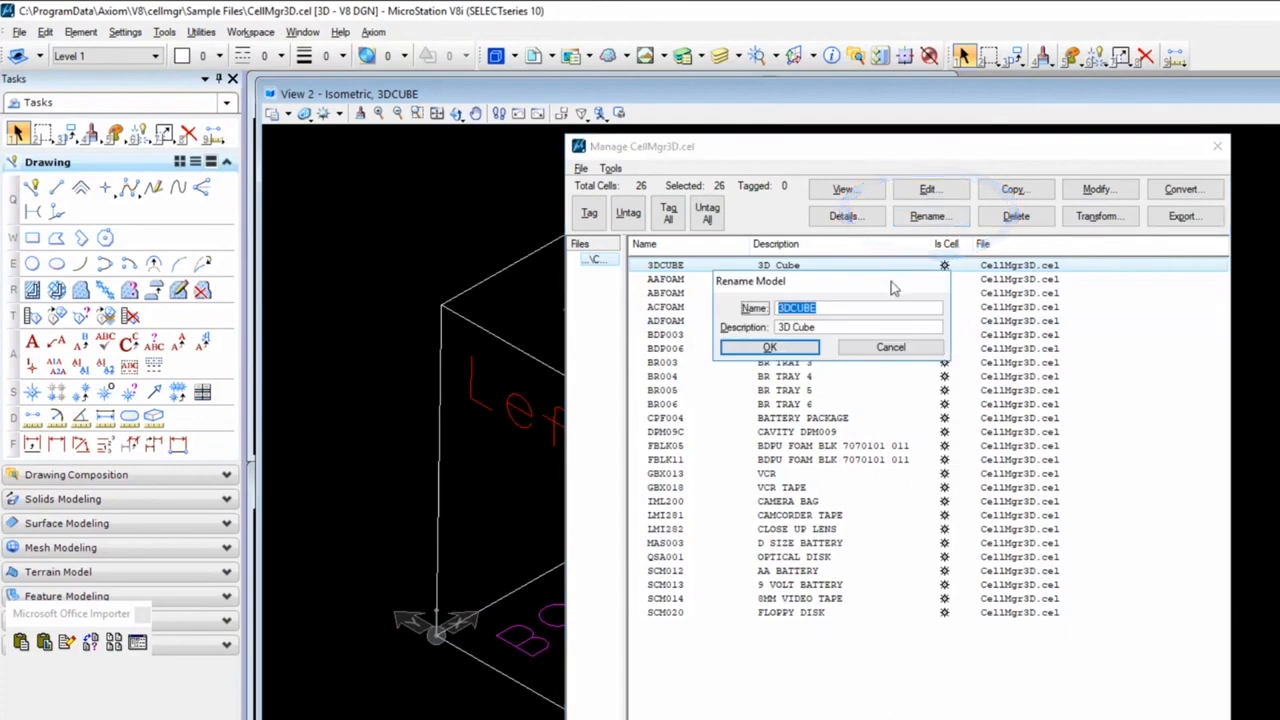
pyautogui.click(903, 348)
# Review the copy options for the 3DCUBE cell and the Change Attributes and Modify Text settings.
pyautogui.click(1013, 190)
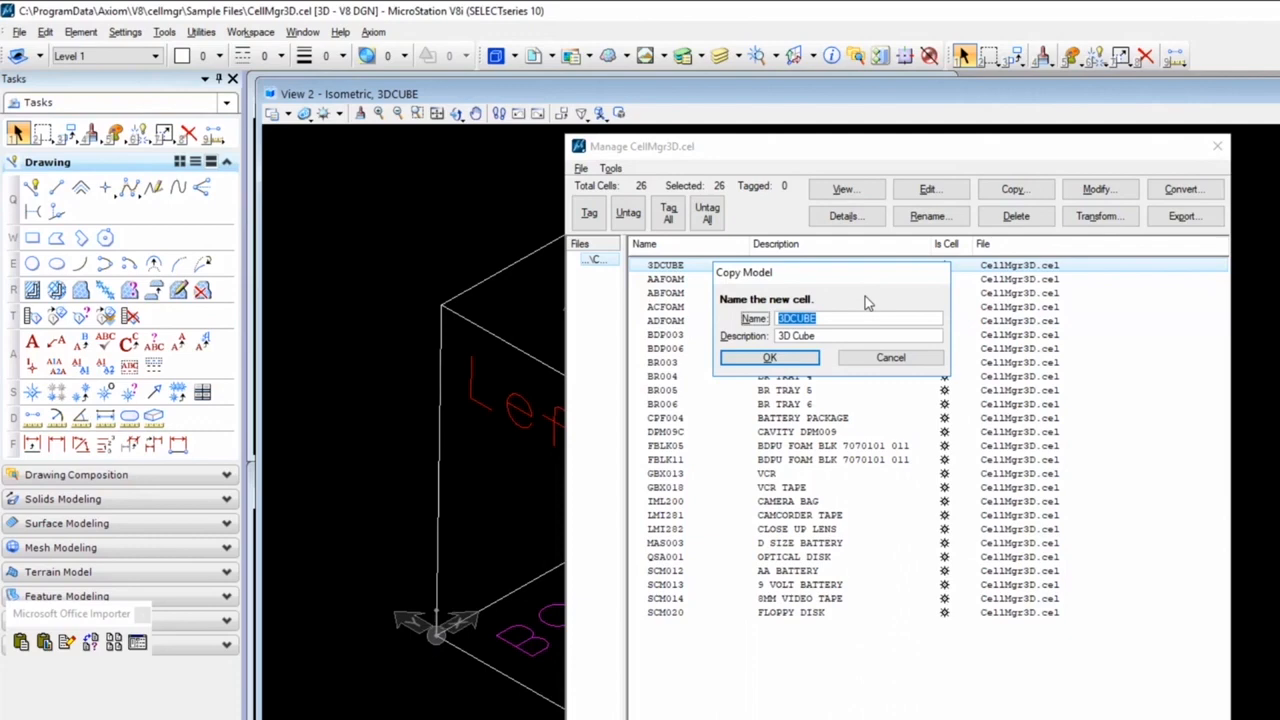
pyautogui.click(895, 358)
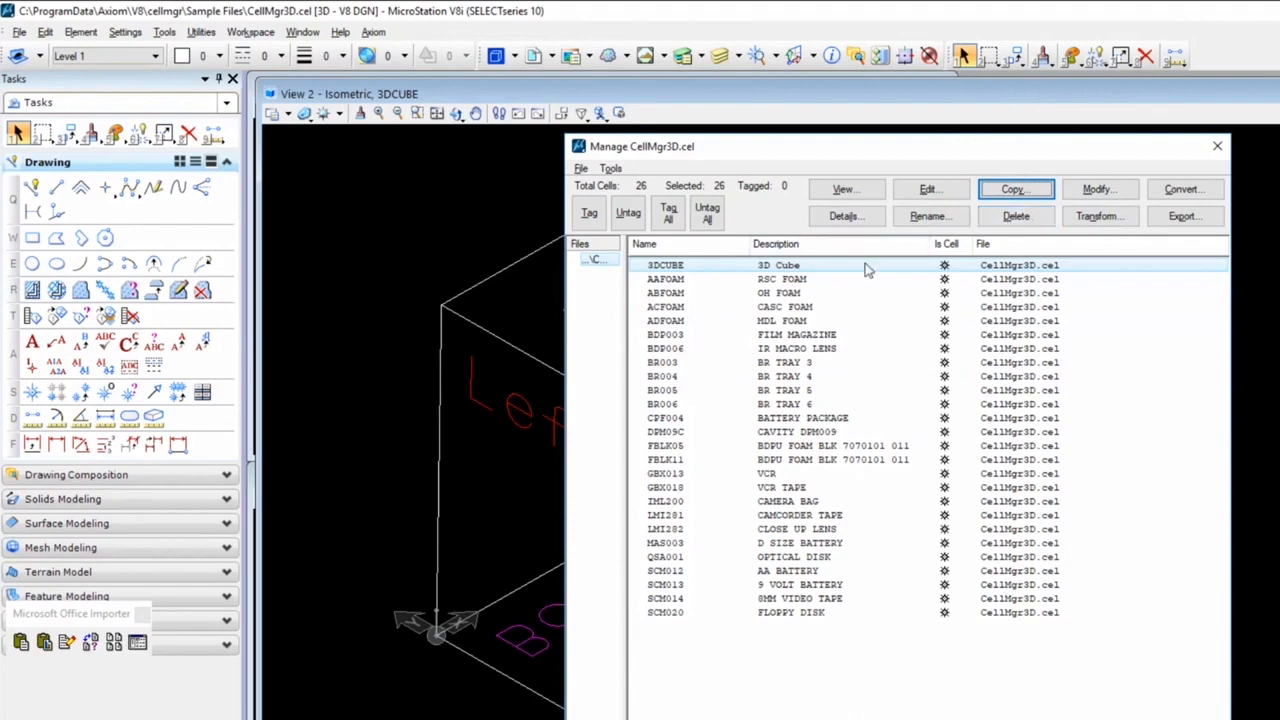
pyautogui.click(1113, 190)
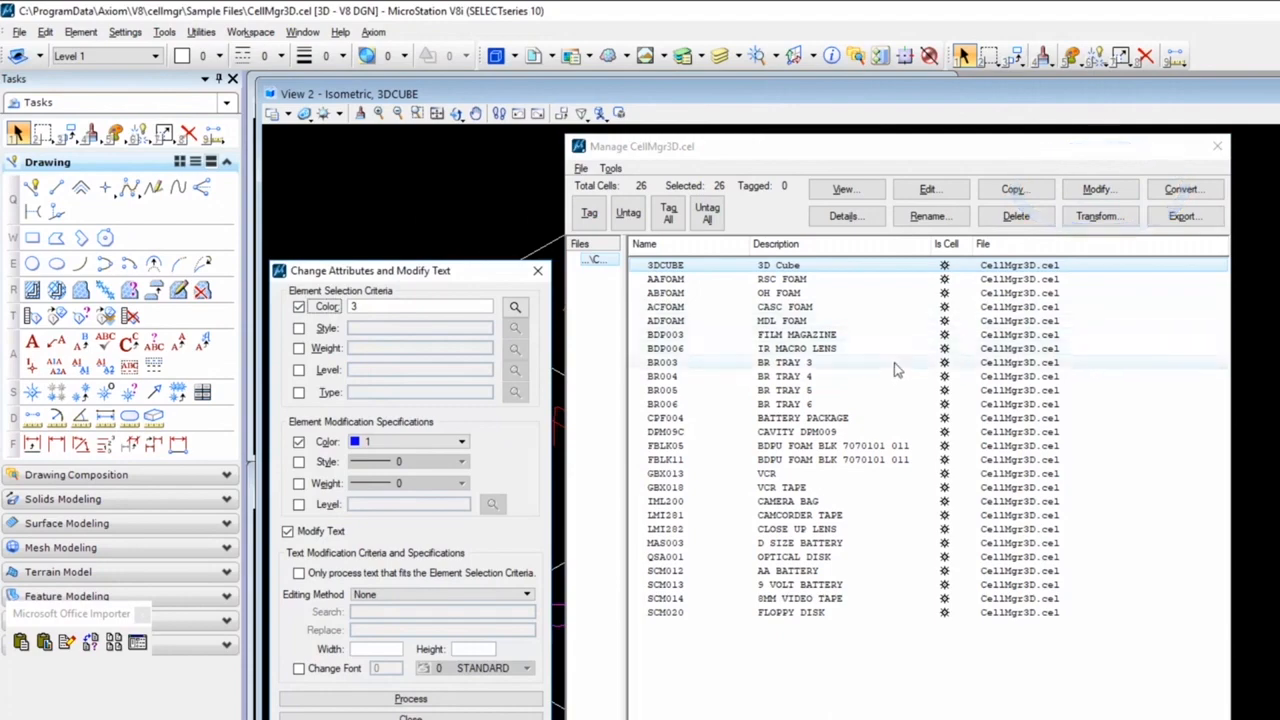
pyautogui.moveTo(474, 271); pyautogui.dragTo(488, 215)
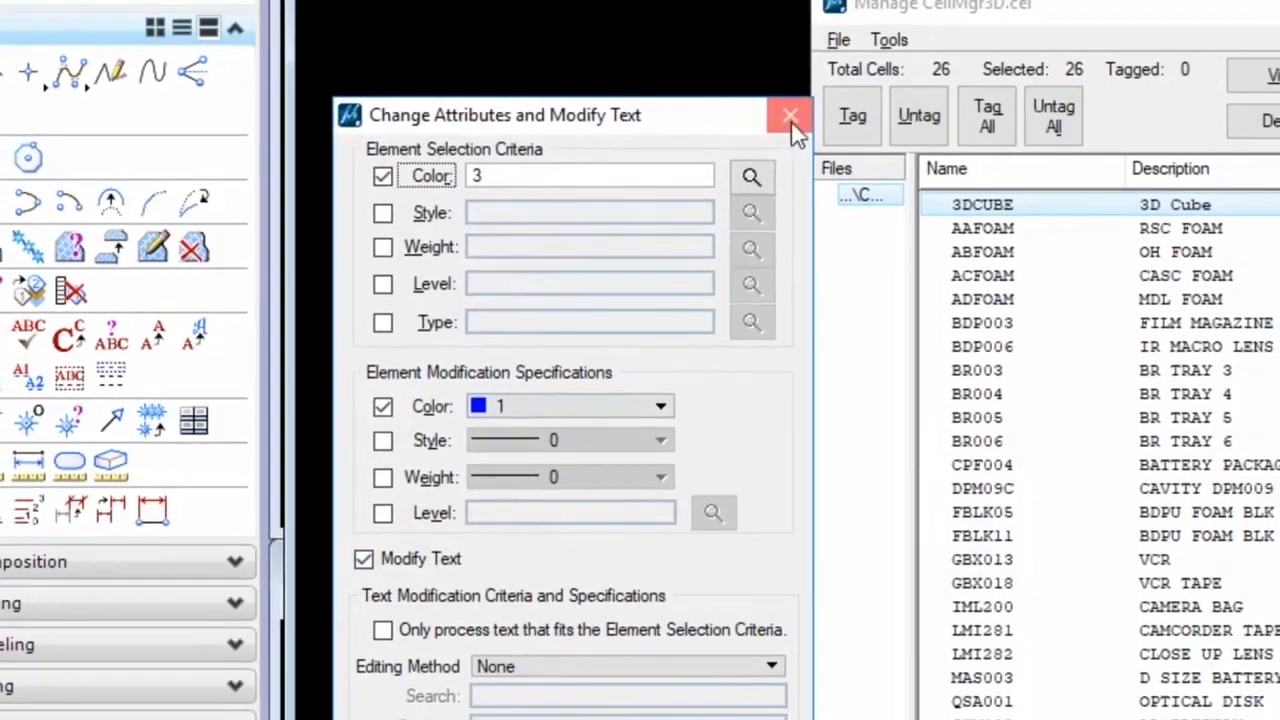
pyautogui.click(846, 92)
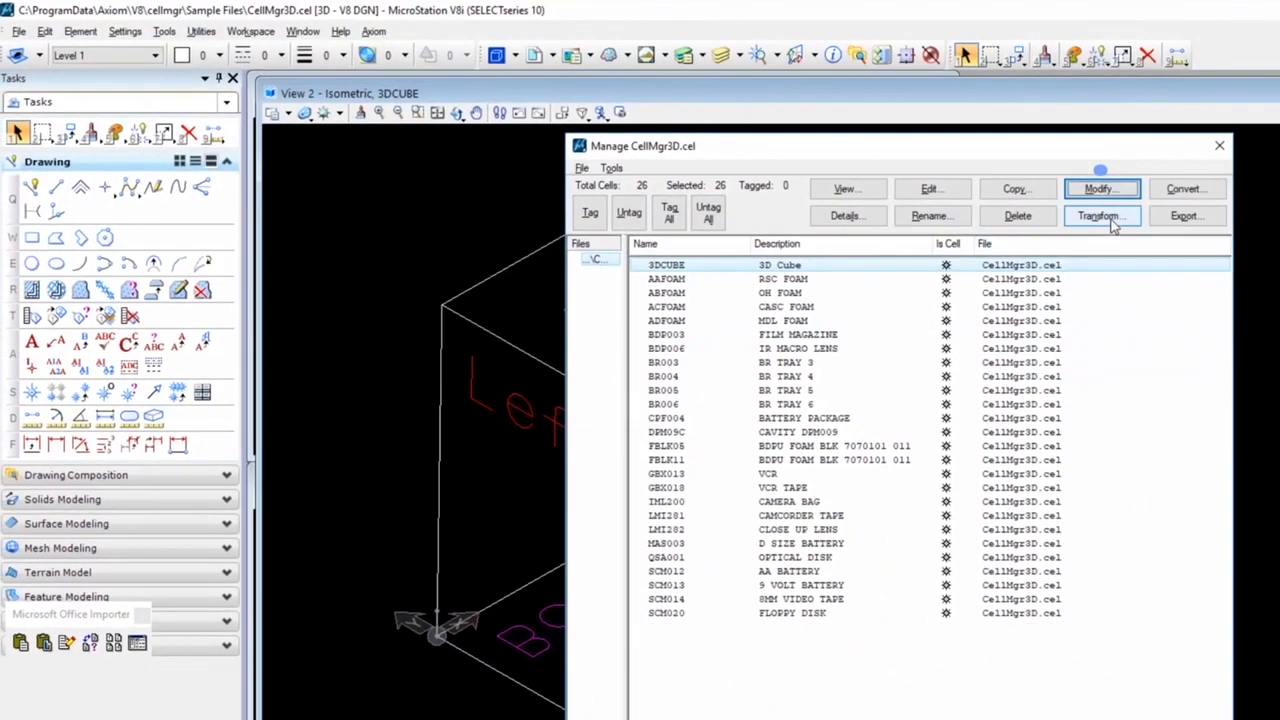
# Review the options for transforming models and for converting cells and models.
pyautogui.click(1240, 194)
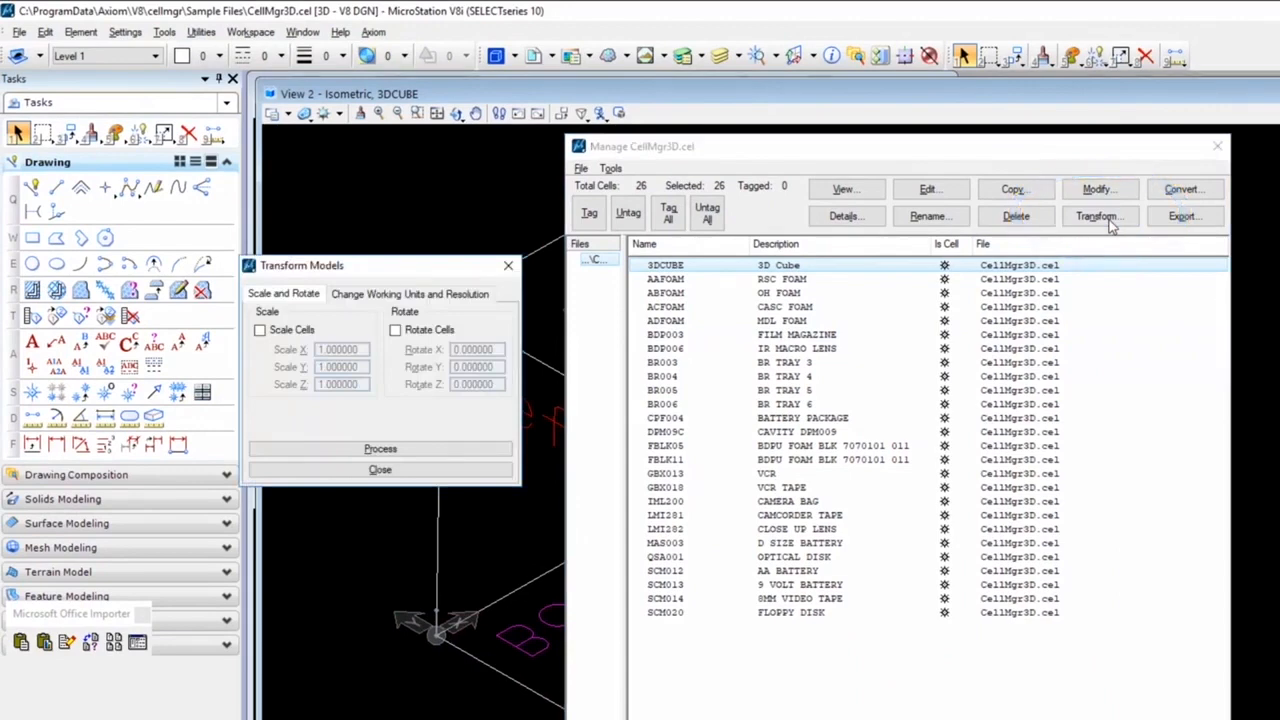
pyautogui.click(508, 265)
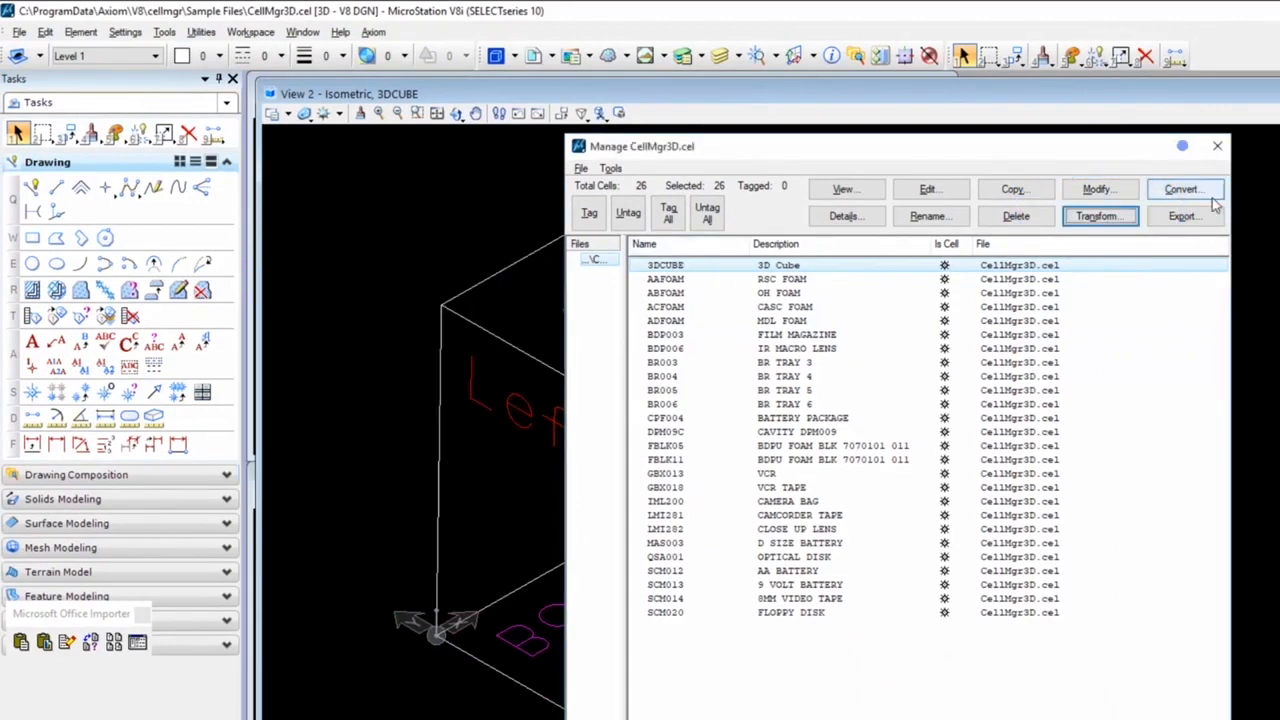
pyautogui.click(1182, 190)
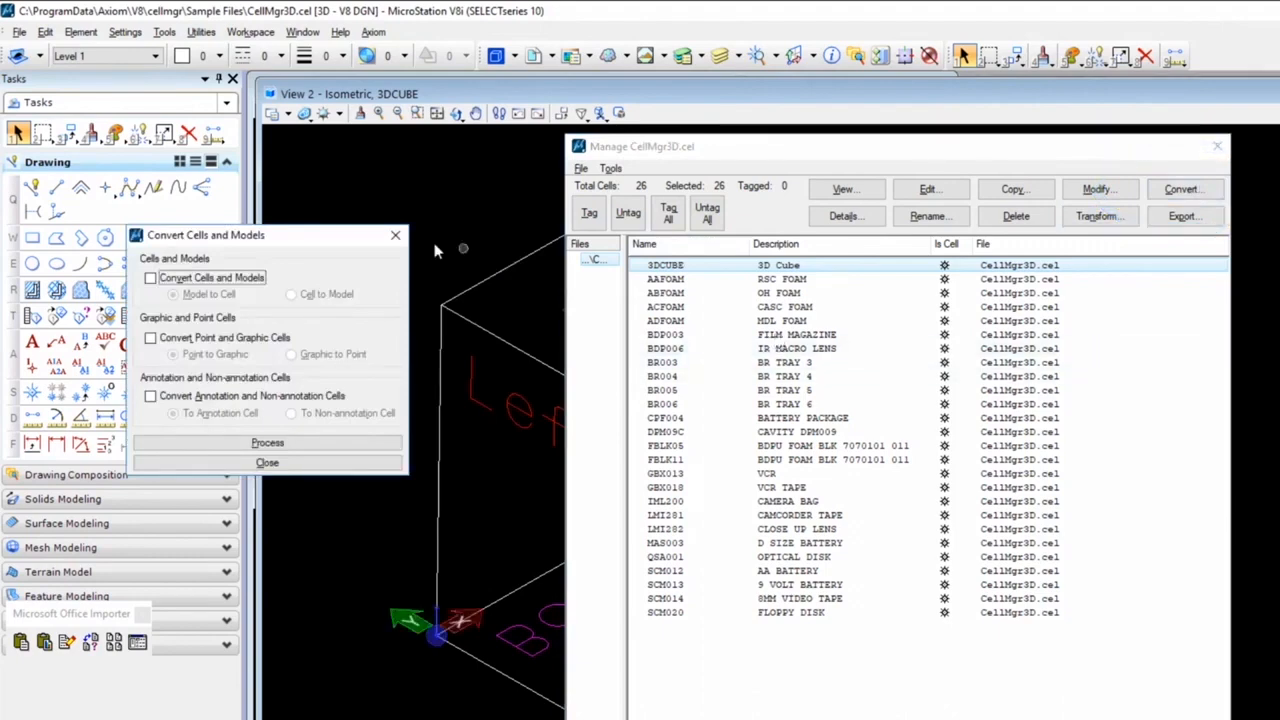
pyautogui.click(395, 235)
# Review the Export Models options and close the management window of CellMgr3D.cel.
pyautogui.click(1182, 216)
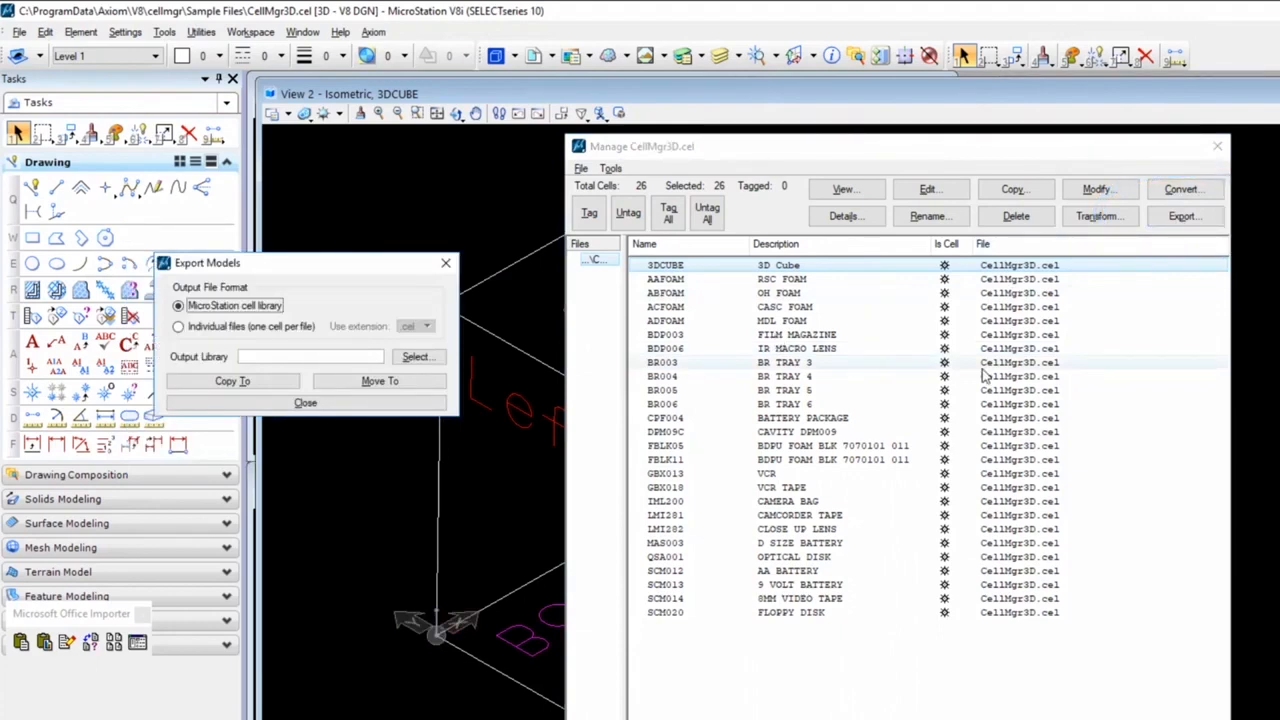
pyautogui.click(445, 262)
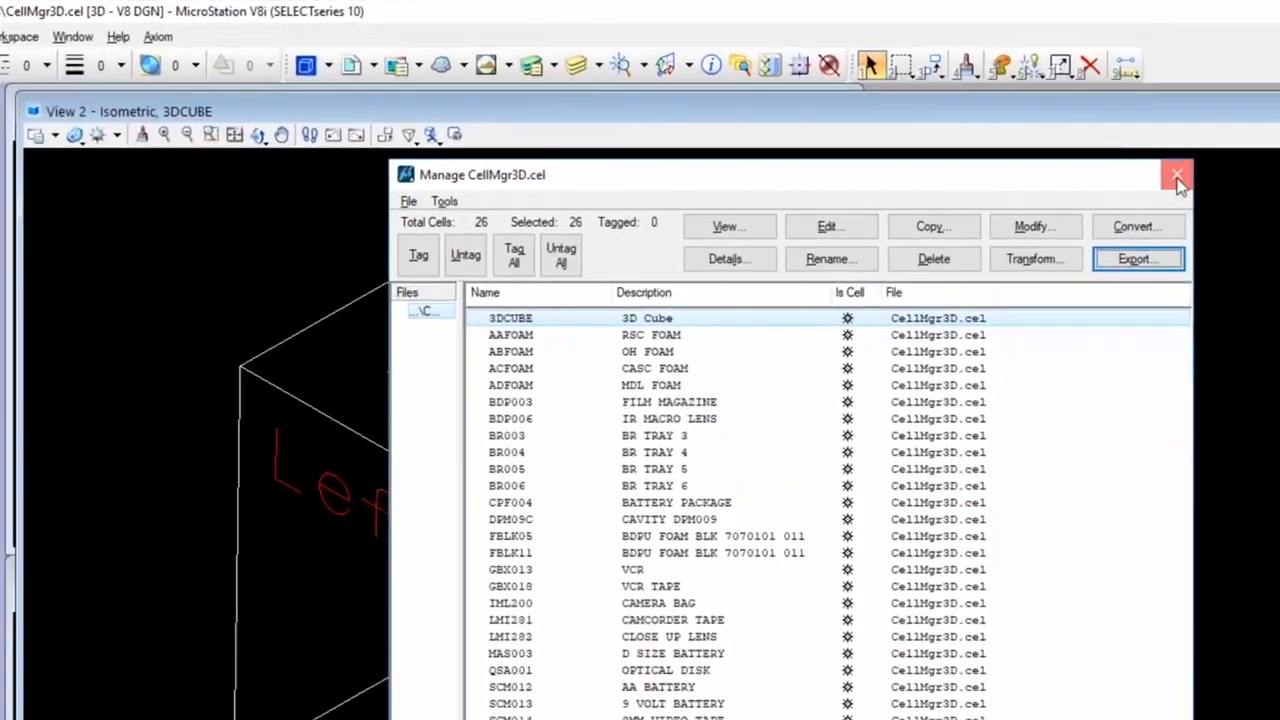
pyautogui.click(1217, 146)
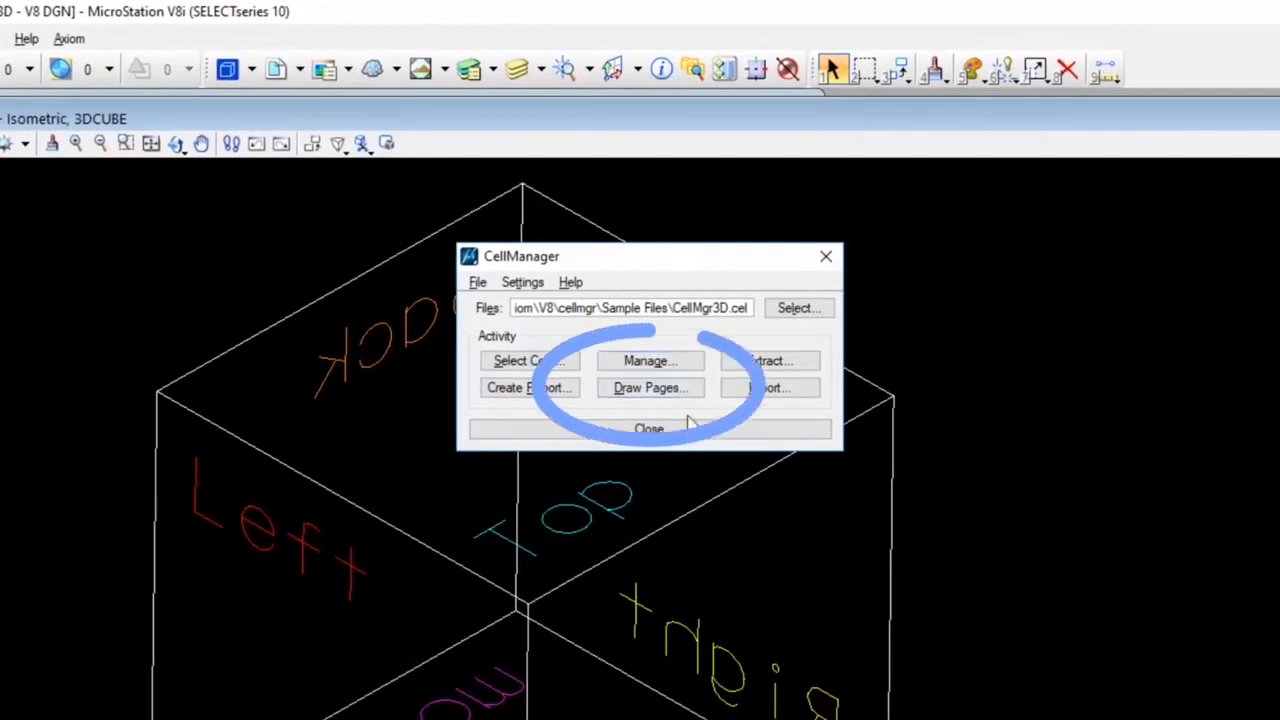
# Draw the cell pages with the 2d-2x2 (Arial) layout, overwriting the existing plot sheet, and create the plots.
pyautogui.click(652, 390)
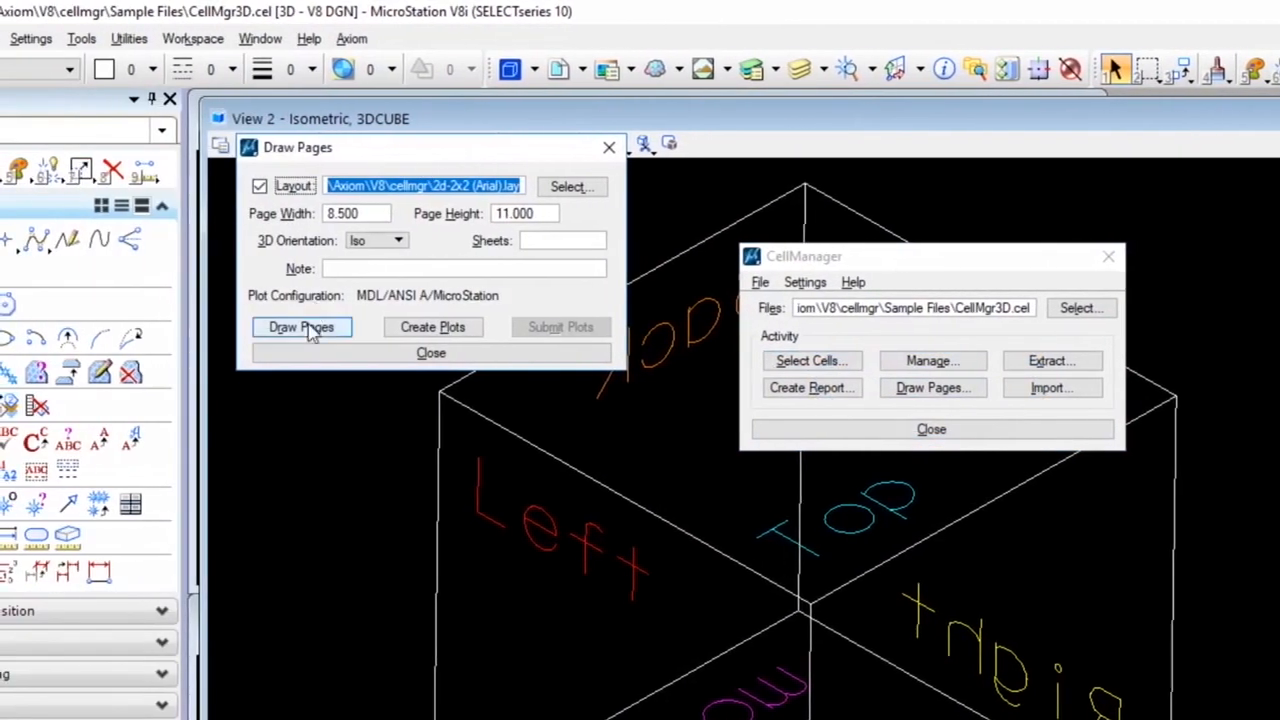
pyautogui.click(309, 331)
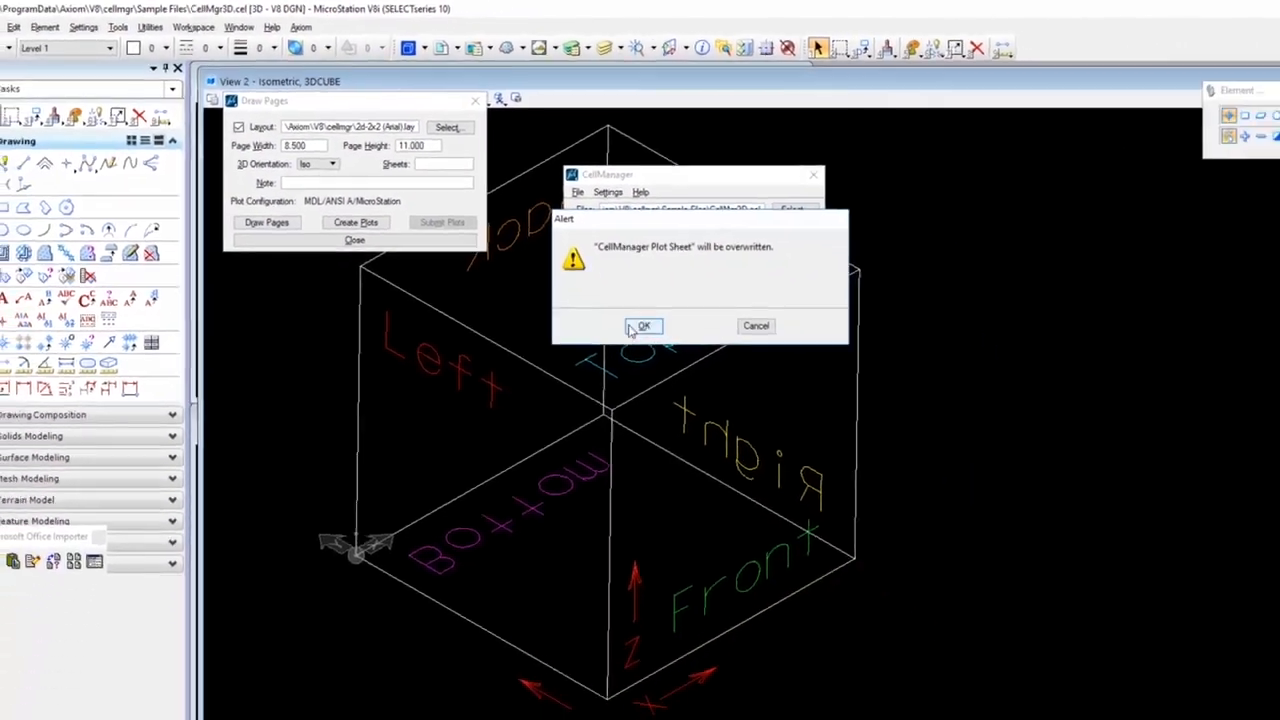
pyautogui.click(632, 325)
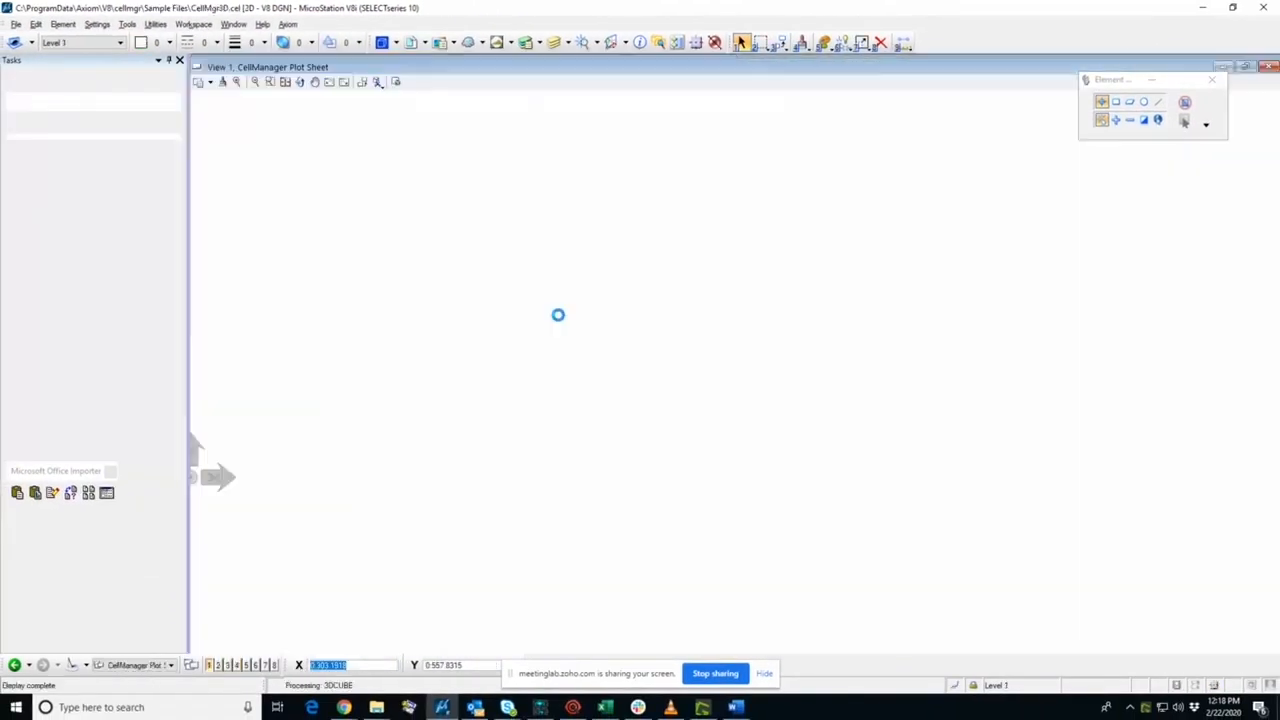
pyautogui.click(654, 289)
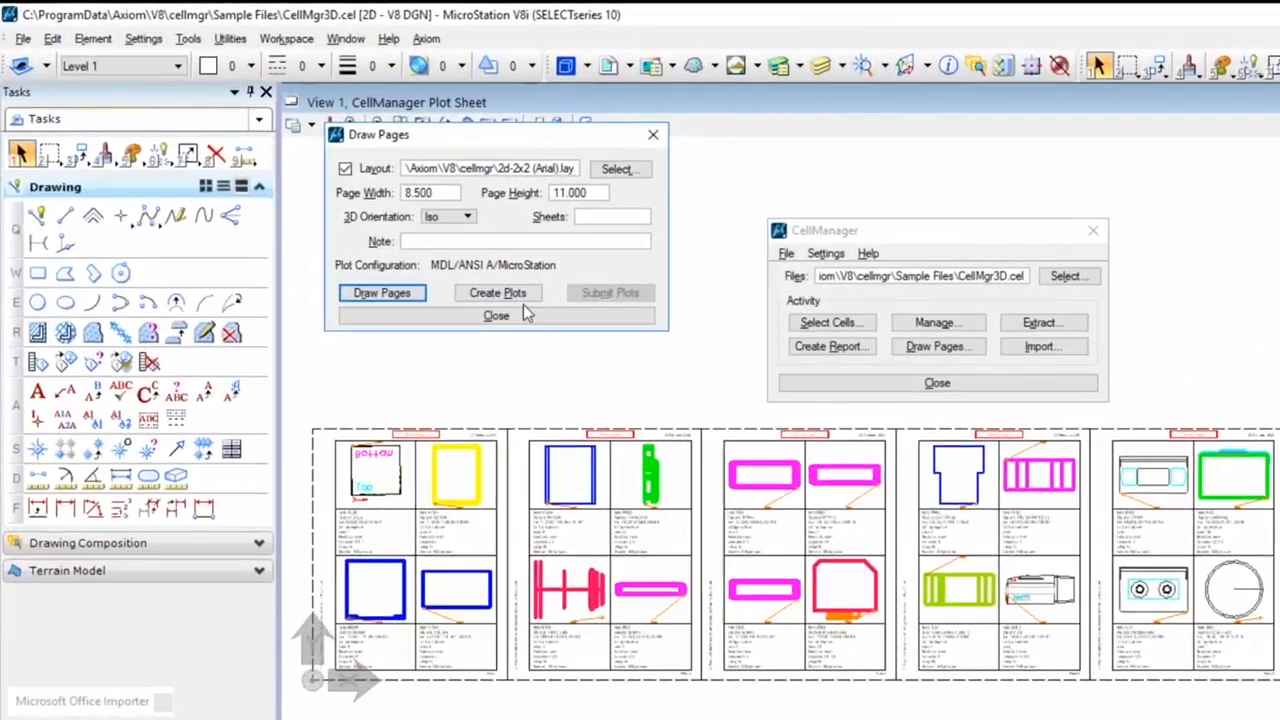
pyautogui.click(497, 292)
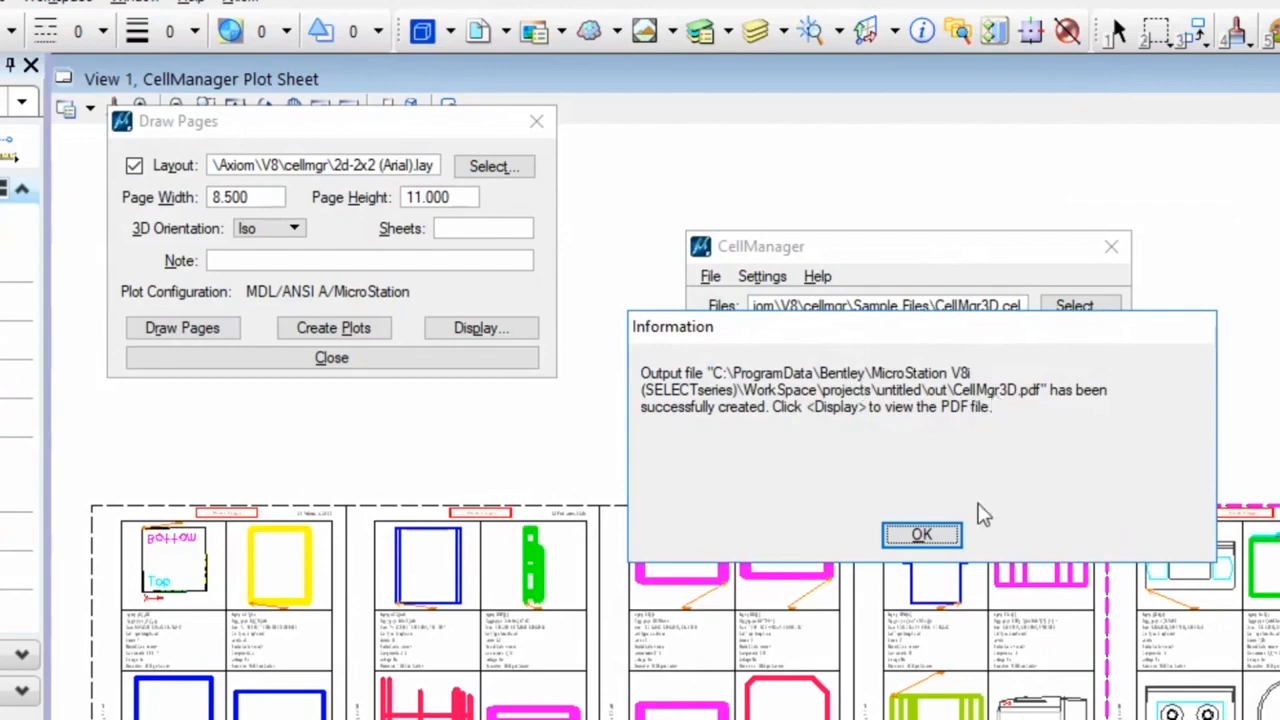
# Display the plotted CellMgr3D.pdf in Acrobat Reader to review its cell pages, and close it and the Draw Pages window.
pyautogui.click(951, 538)
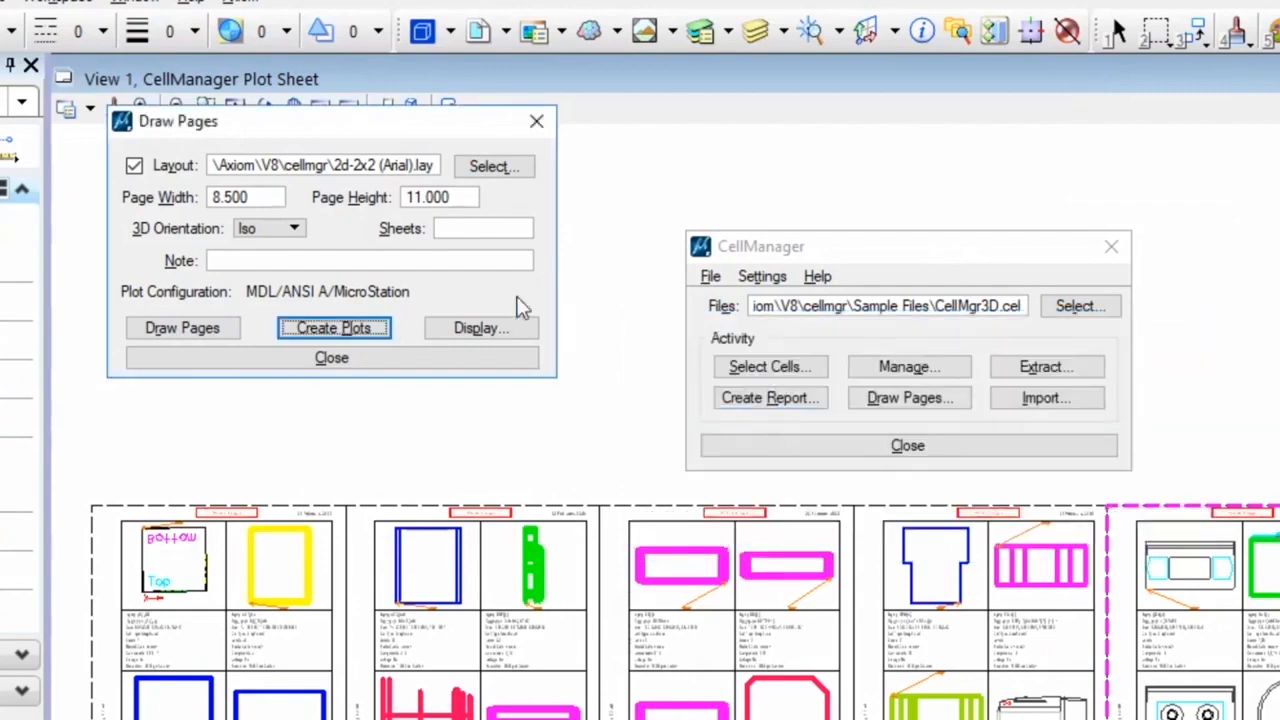
pyautogui.click(488, 328)
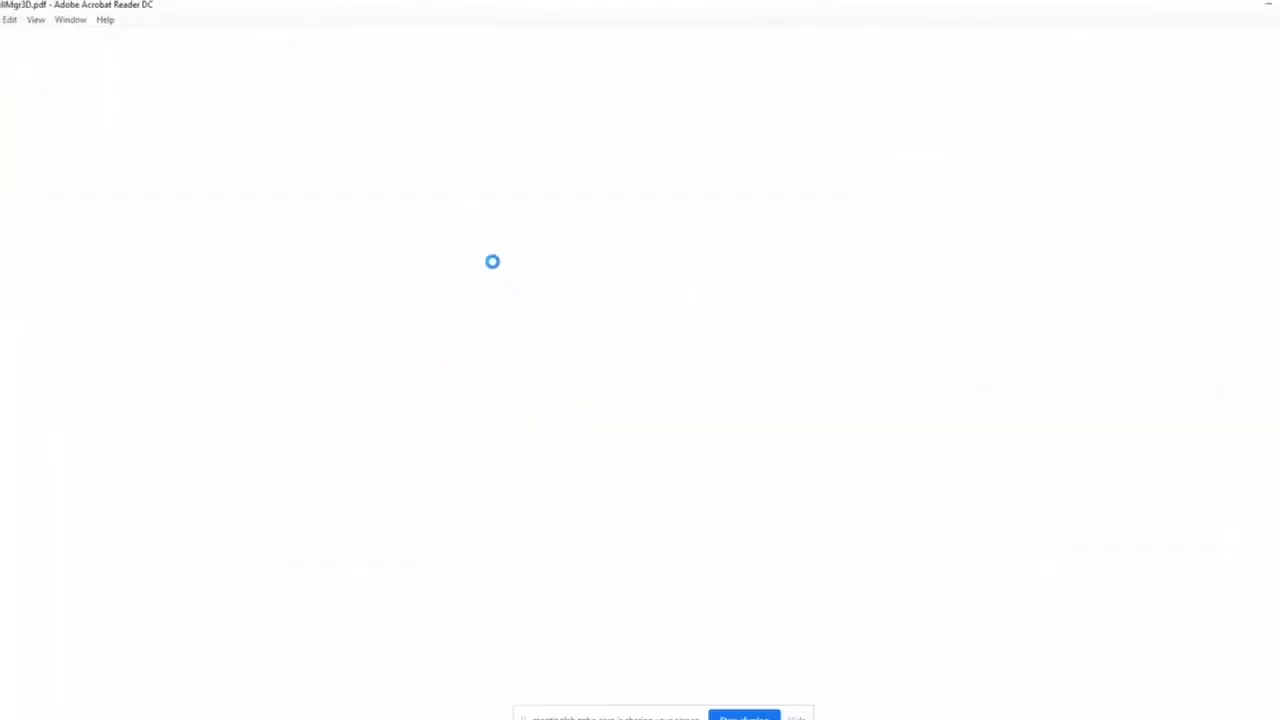
pyautogui.scroll(-15, 645, 302)
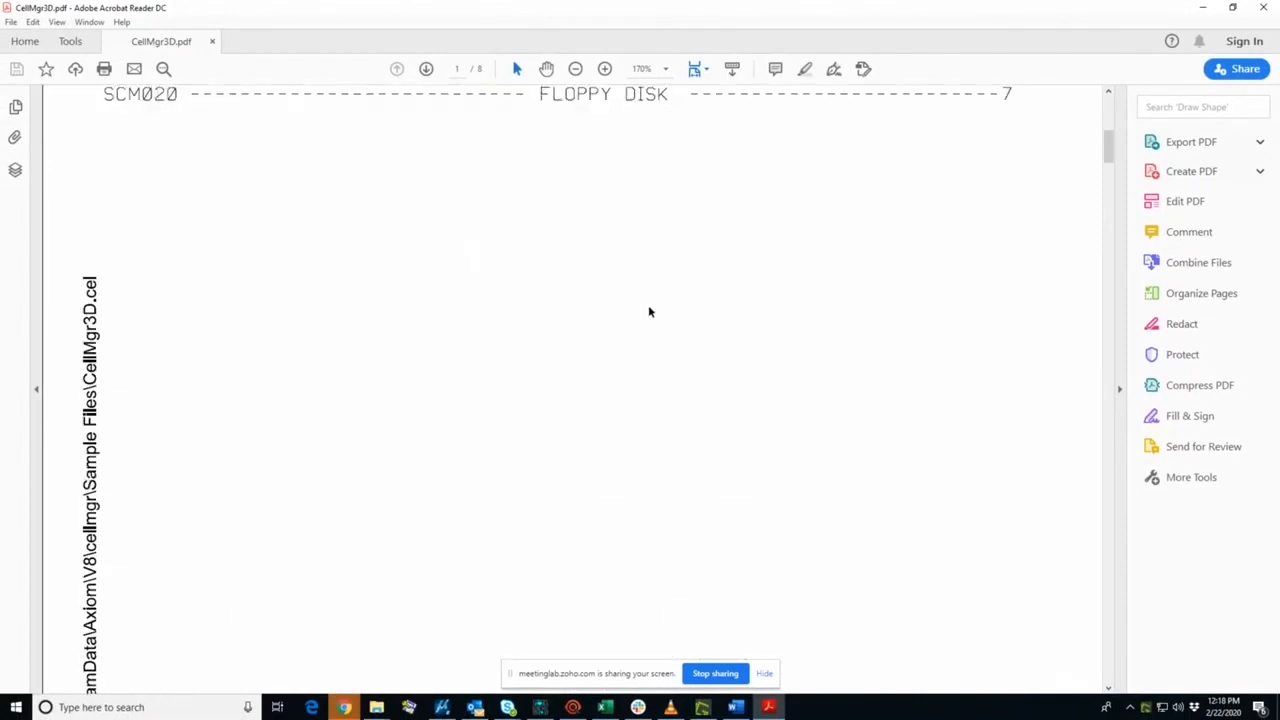
pyautogui.scroll(-15, 670, 338)
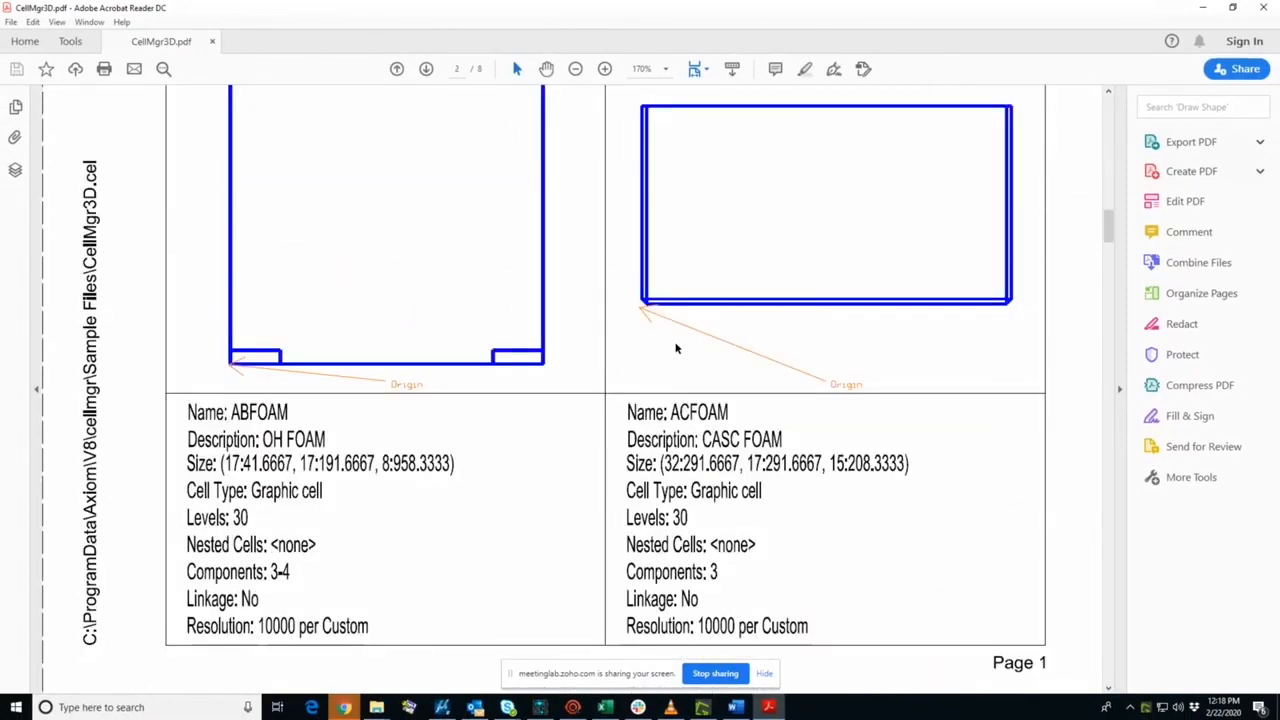
pyautogui.click(1265, 8)
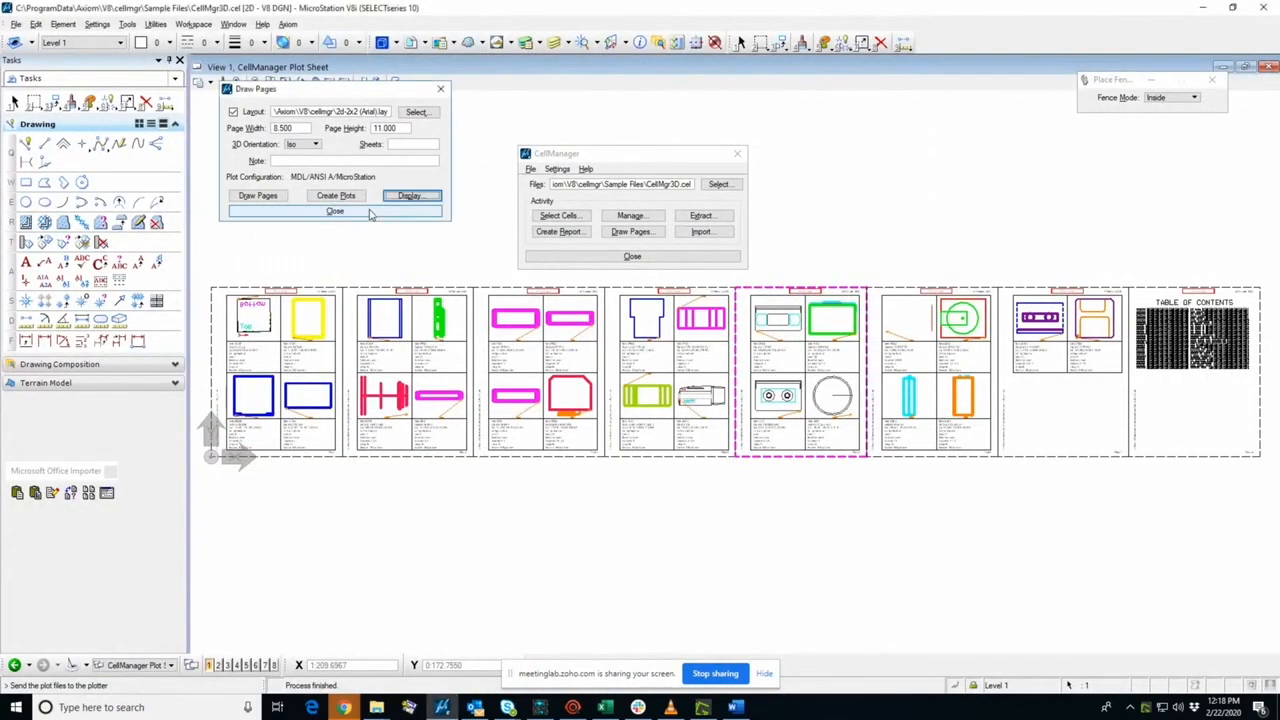
pyautogui.click(334, 211)
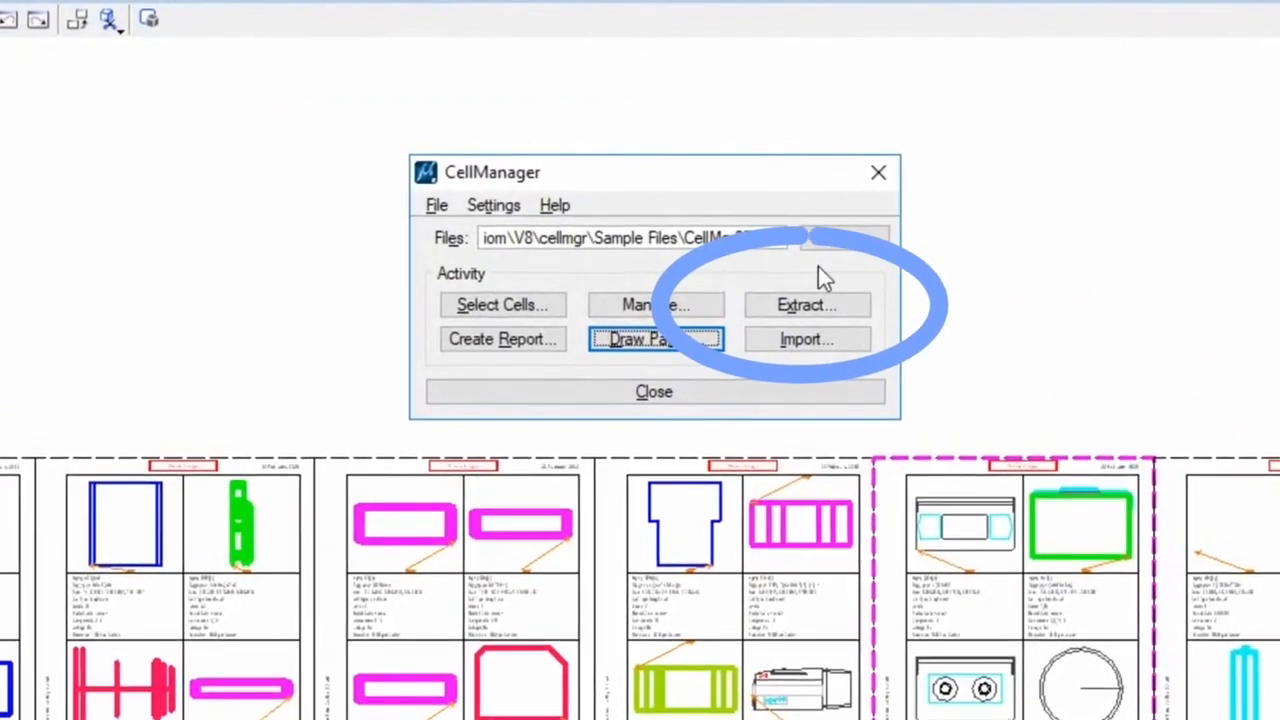